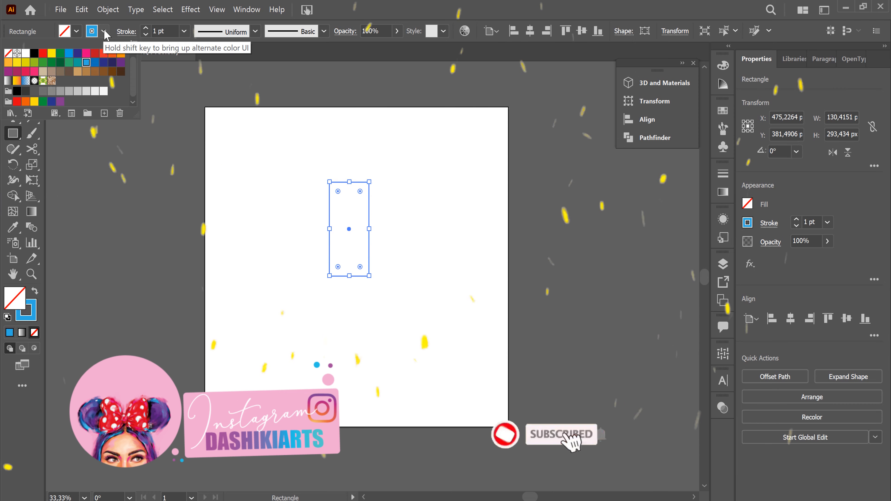
# Fully round the rectangle's corners into a capsule outline and set its stroke weight to 10 pt
pyautogui.moveTo(360, 267); pyautogui.dragTo(350, 231)
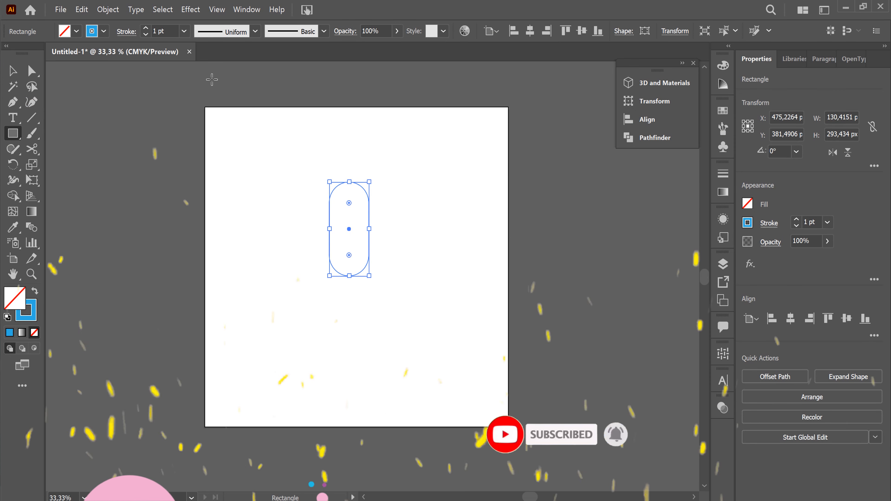
pyautogui.click(183, 31)
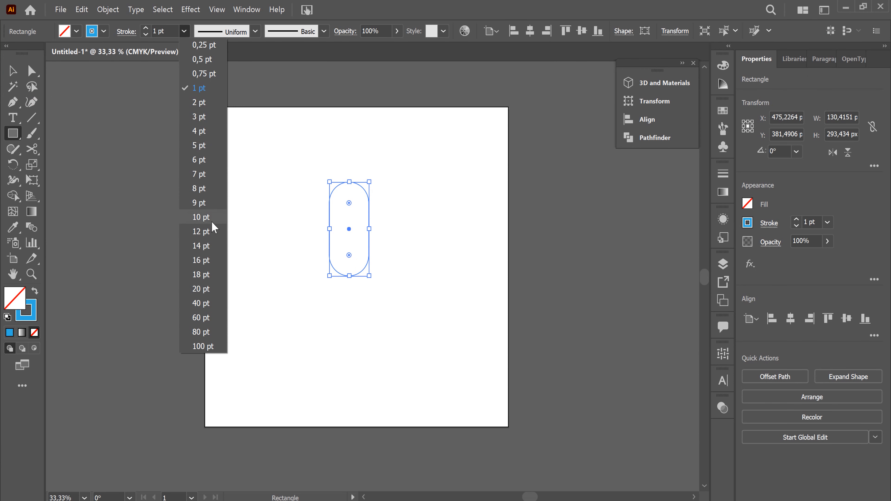
pyautogui.click(213, 175)
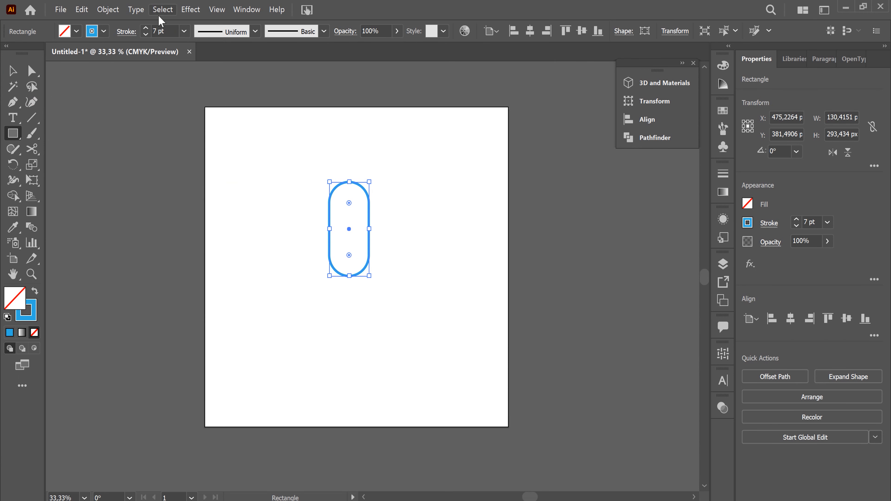
pyautogui.click(184, 31)
pyautogui.click(200, 217)
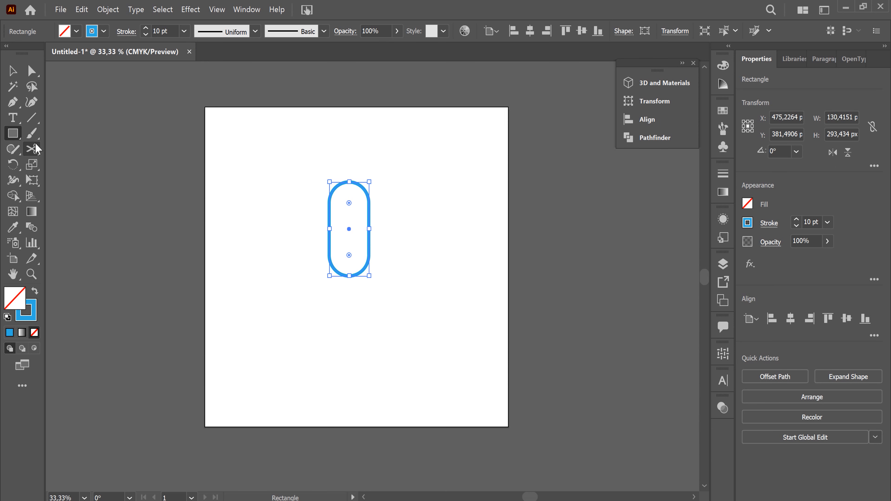
# Cut the capsule outline with Scissors at its right-side midpoint and bottom point, and delete the larger piece
pyautogui.click(32, 150)
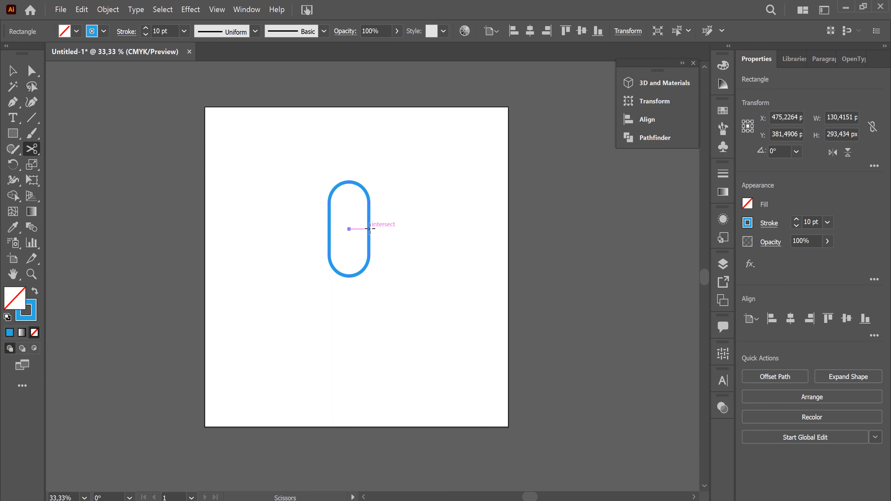
pyautogui.click(369, 228)
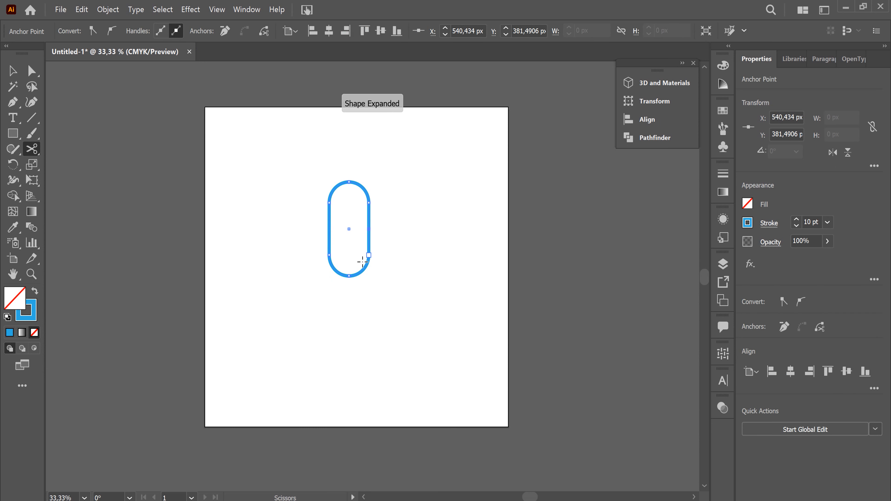
pyautogui.click(349, 276)
pyautogui.click(13, 71)
pyautogui.click(329, 199)
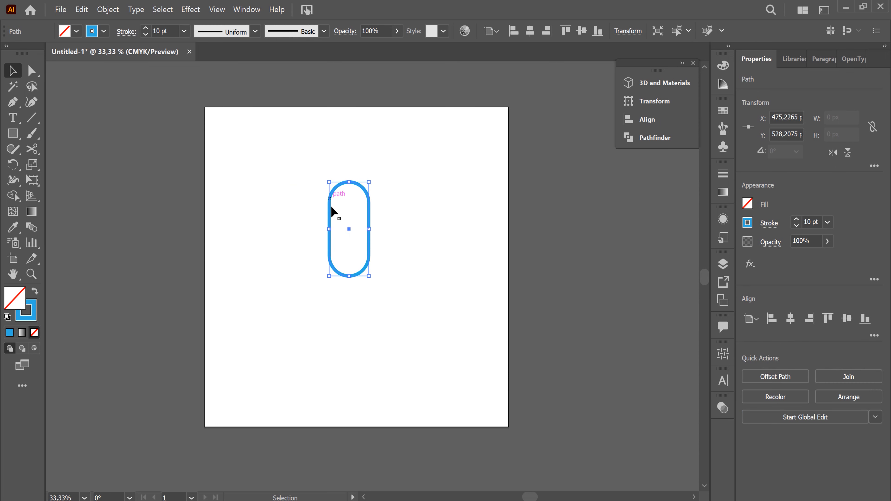
pyautogui.moveTo(332, 205); pyautogui.dragTo(270, 198)
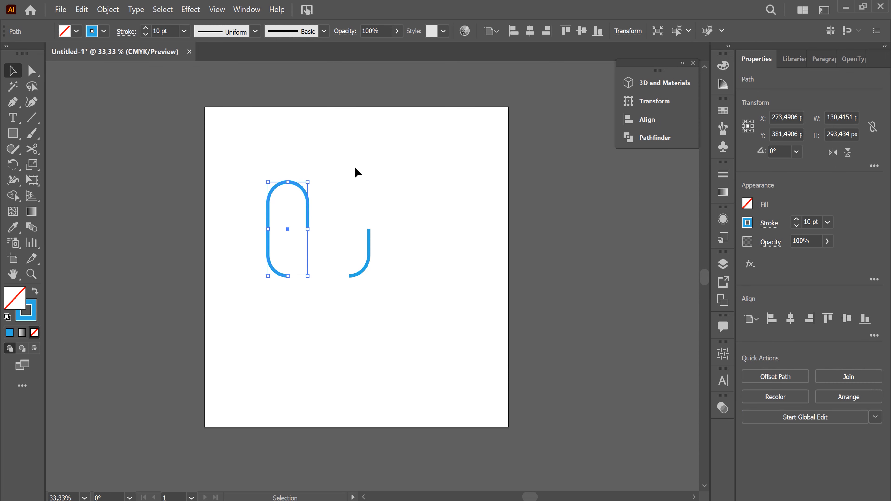
pyautogui.press('Delete')
# Apply a 3D Revolve to the remaining curved path to form a blue cup
pyautogui.moveTo(338, 194); pyautogui.dragTo(373, 325)
pyautogui.click(668, 84)
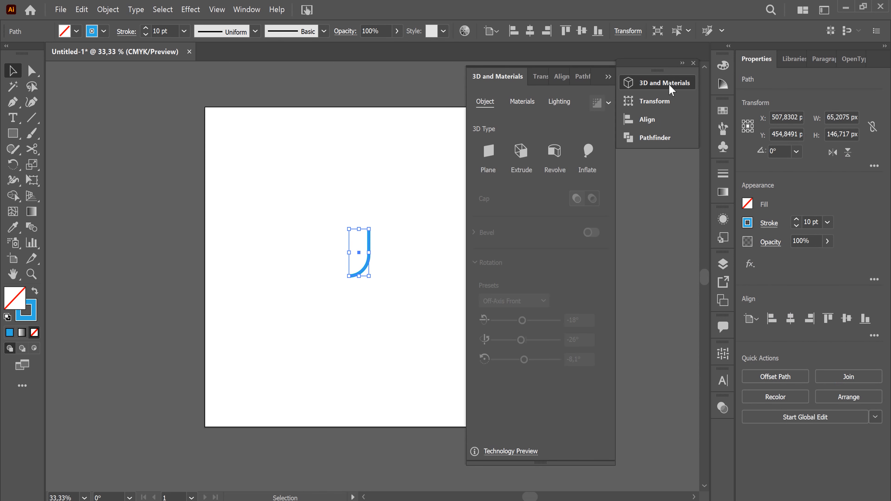
pyautogui.click(559, 157)
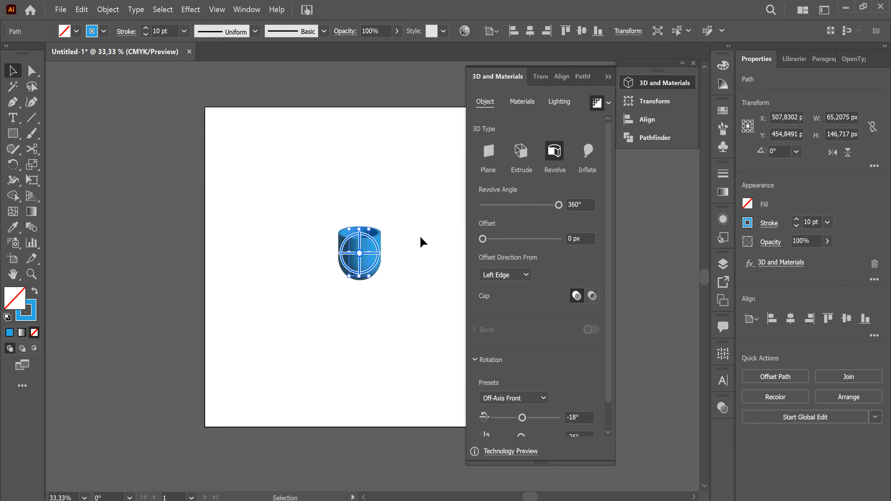
pyautogui.click(423, 243)
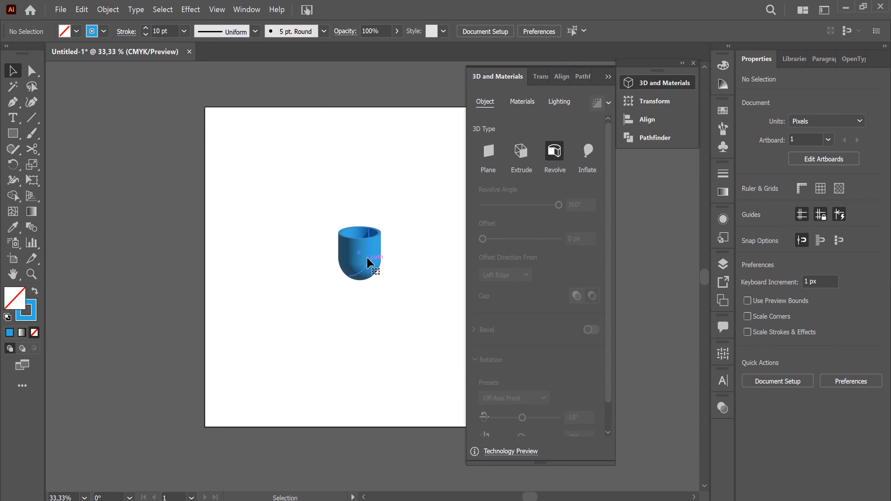
# Move the blue cup left and slightly down on the artboard
pyautogui.click(368, 263)
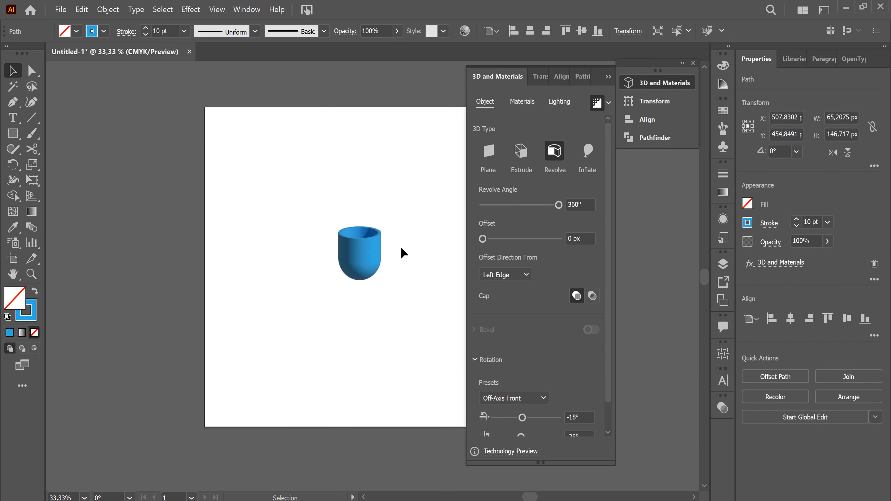
pyautogui.click(413, 244)
pyautogui.moveTo(371, 253); pyautogui.dragTo(301, 261)
pyautogui.click(392, 272)
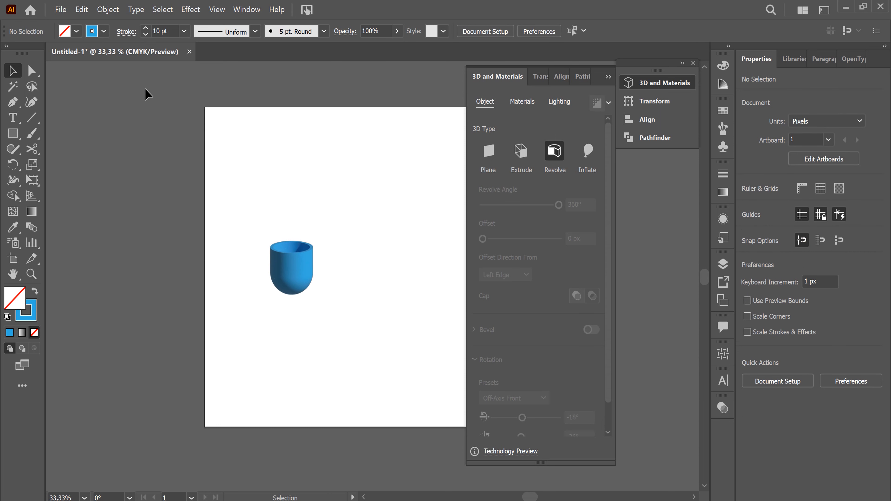
# Draw a rectangle about 88 by 187 px above the cup and fully round its corners
pyautogui.click(13, 133)
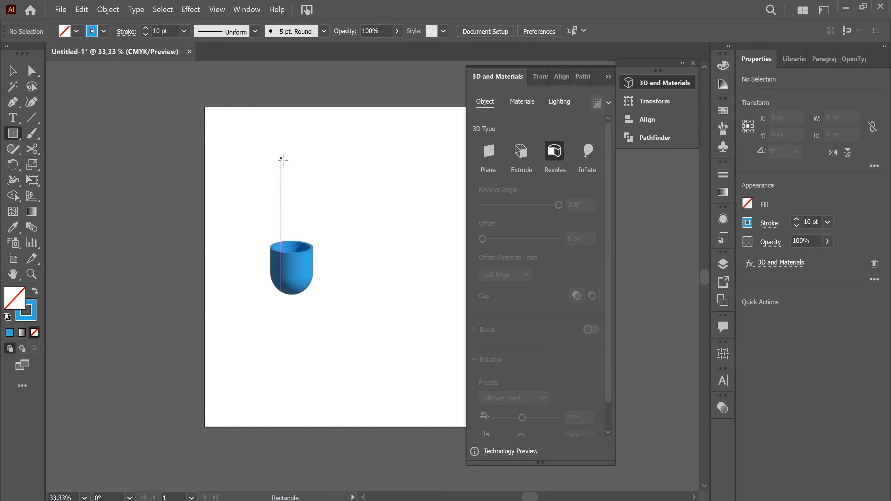
pyautogui.moveTo(277, 167); pyautogui.dragTo(306, 230)
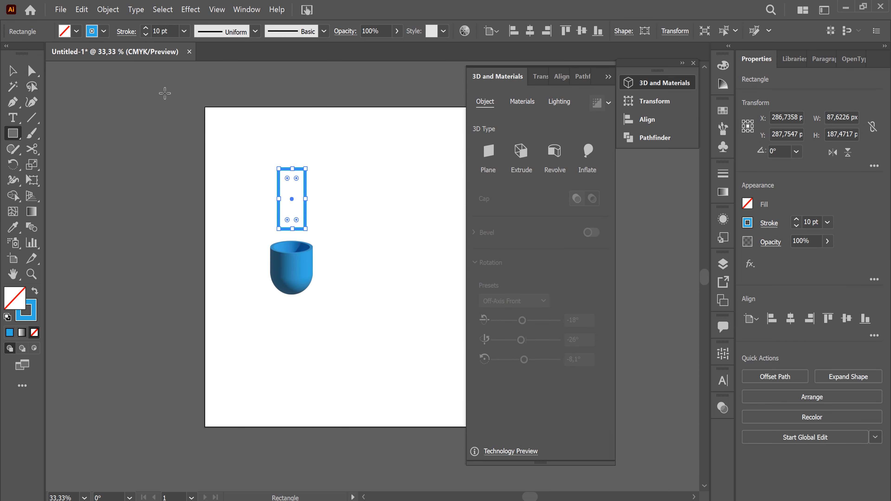
pyautogui.click(34, 152)
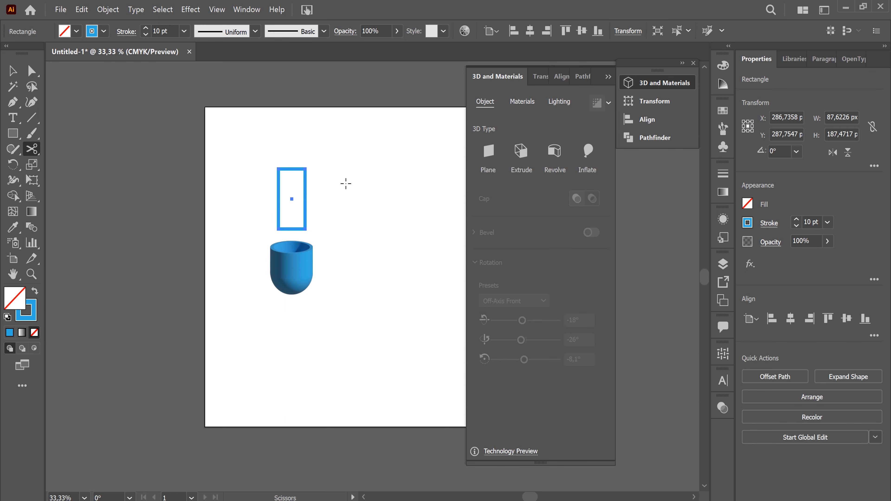
pyautogui.click(13, 71)
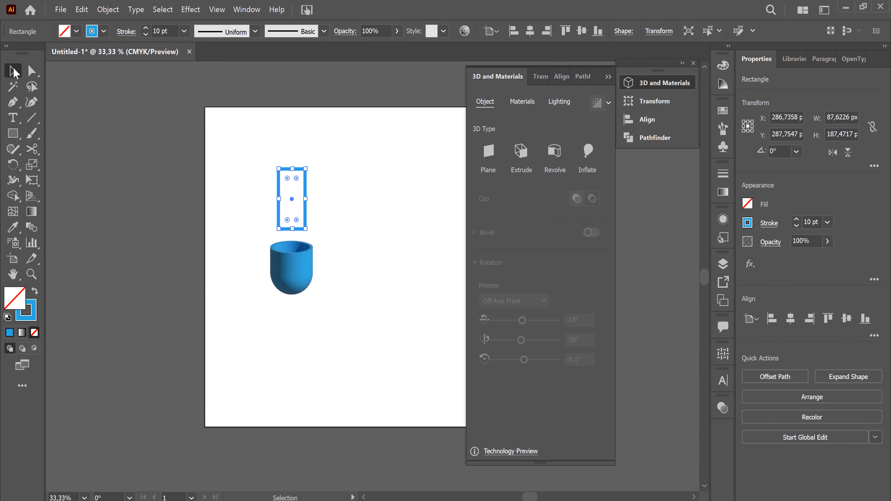
pyautogui.moveTo(296, 180); pyautogui.dragTo(293, 217)
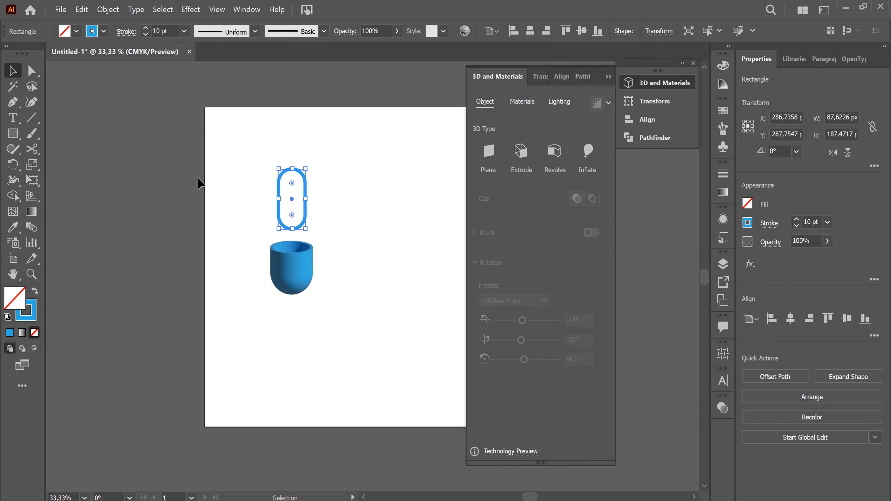
# Cut the small rounded outline with Scissors at its left-side midpoint and top point, and delete the larger piece
pyautogui.click(32, 149)
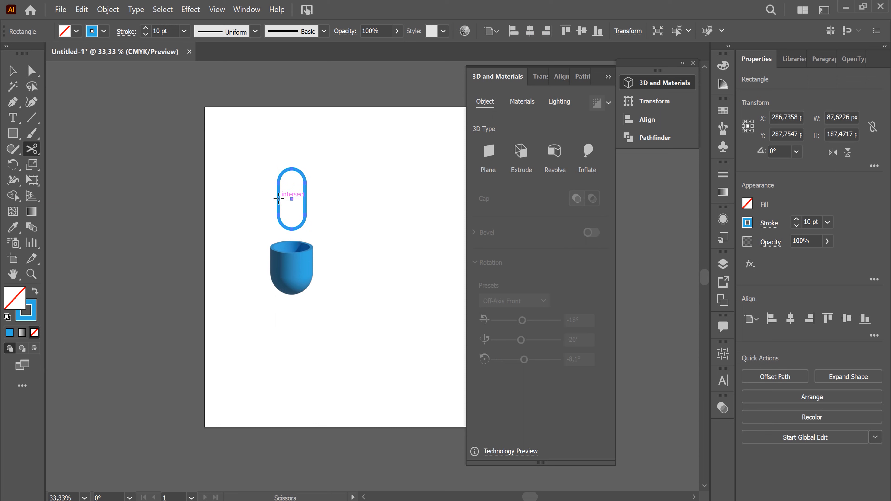
pyautogui.click(278, 199)
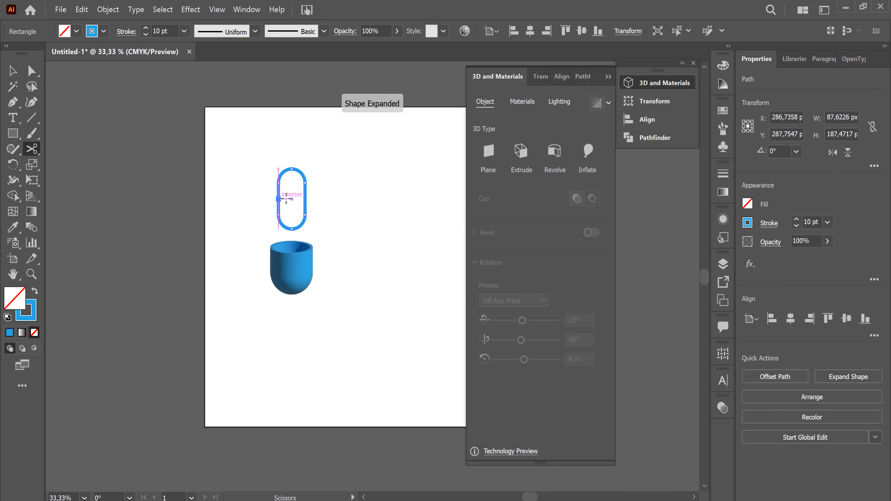
pyautogui.click(292, 169)
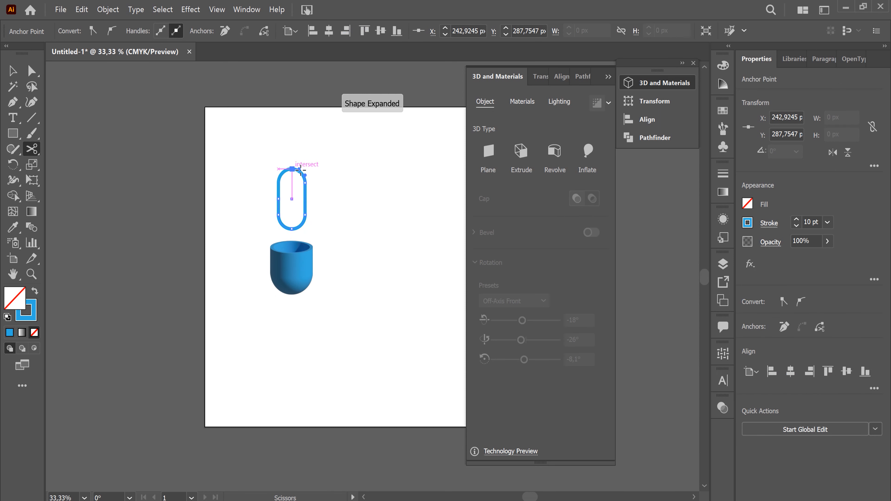
pyautogui.click(20, 71)
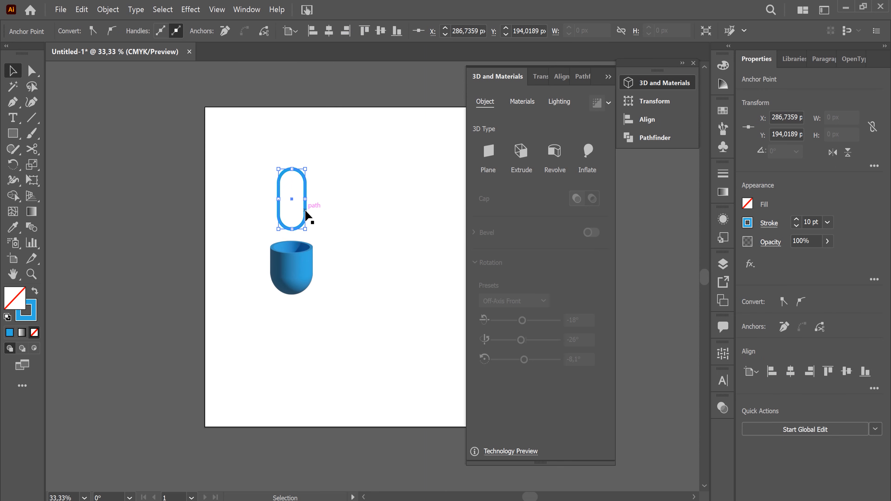
pyautogui.click(305, 215)
pyautogui.moveTo(305, 215); pyautogui.dragTo(351, 208)
pyautogui.press('Delete')
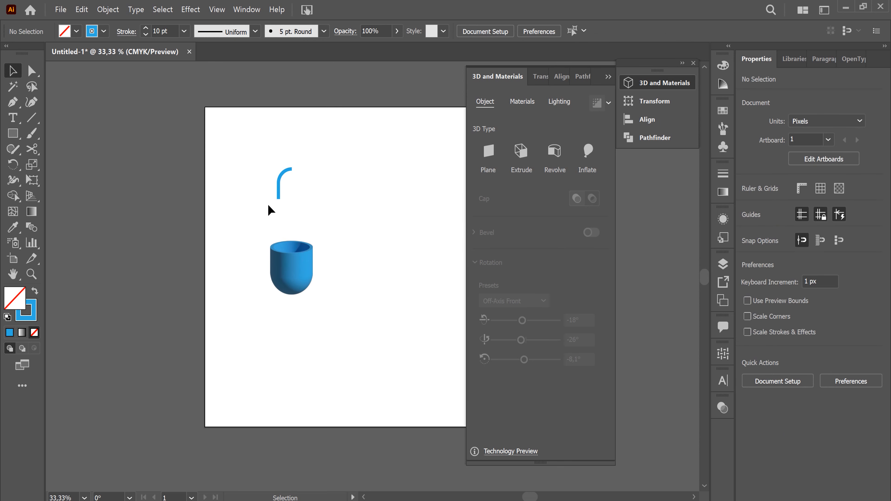
# Enlarge the remaining arc to about 62 by 132 px and change its stroke colour to light grey
pyautogui.click(289, 170)
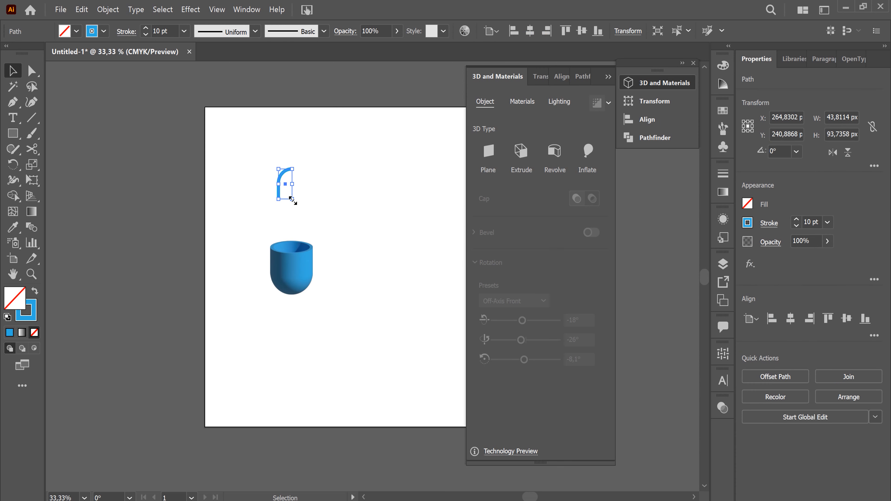
pyautogui.moveTo(291, 199)
pyautogui.mouseDown()
pyautogui.moveTo(302, 225)
pyautogui.moveTo(297, 211)
pyautogui.mouseUp()
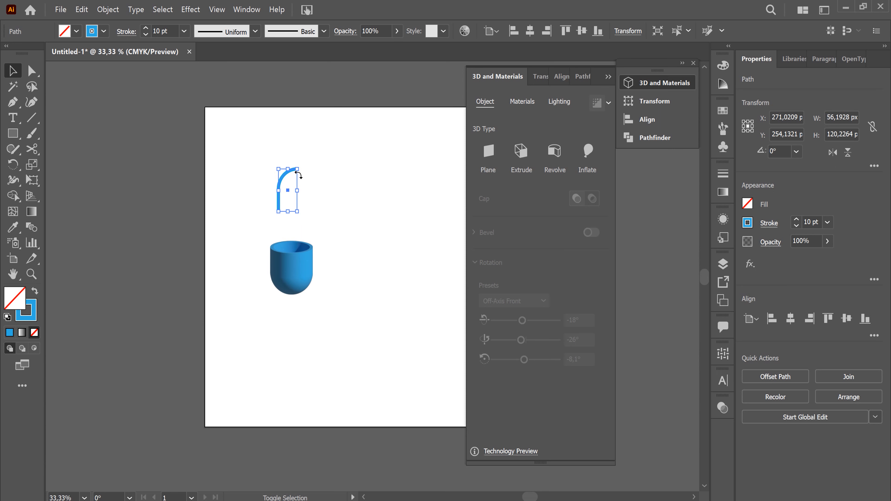
pyautogui.click(104, 31)
pyautogui.click(95, 91)
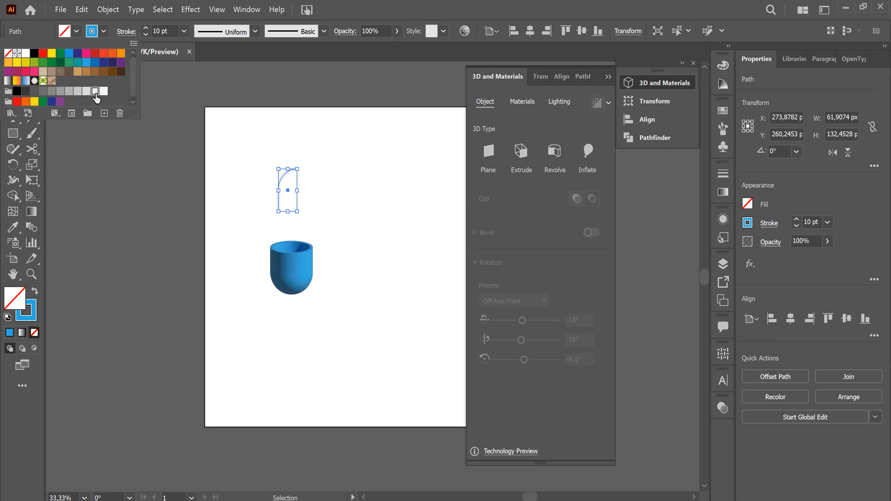
pyautogui.click(104, 31)
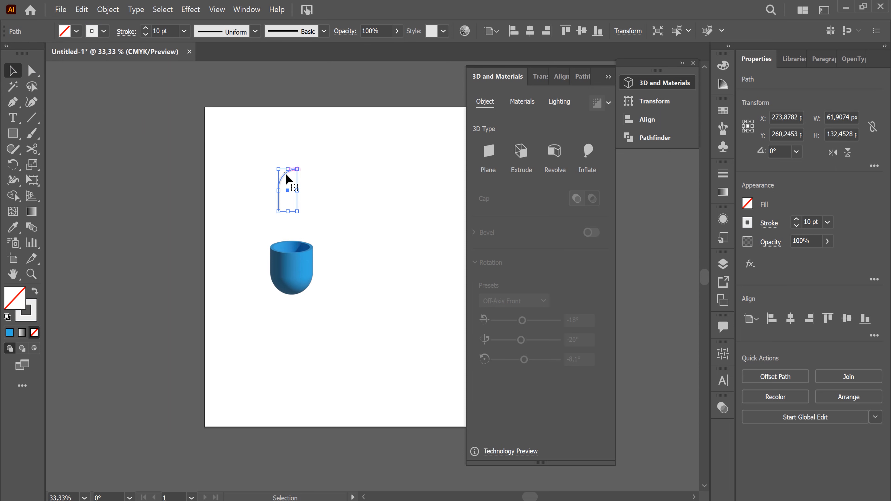
# Apply a 3D Revolve to the light grey arc with the offset direction from the Right Edge
pyautogui.click(557, 154)
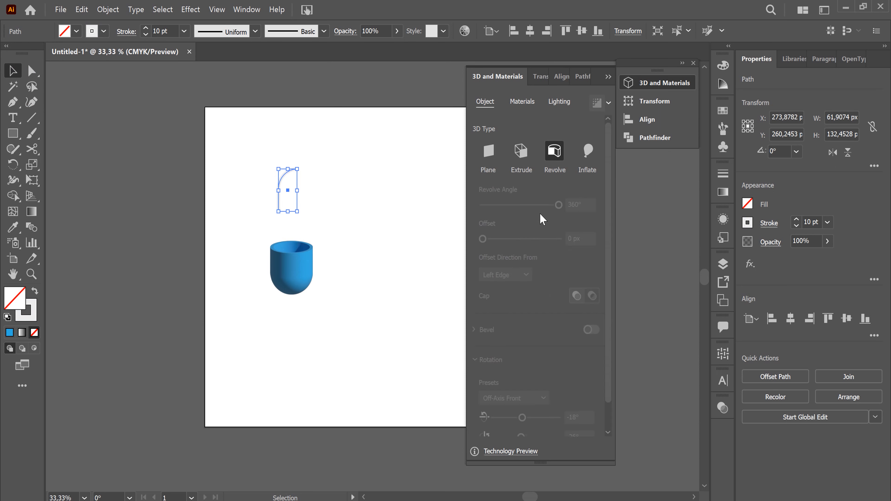
pyautogui.click(526, 275)
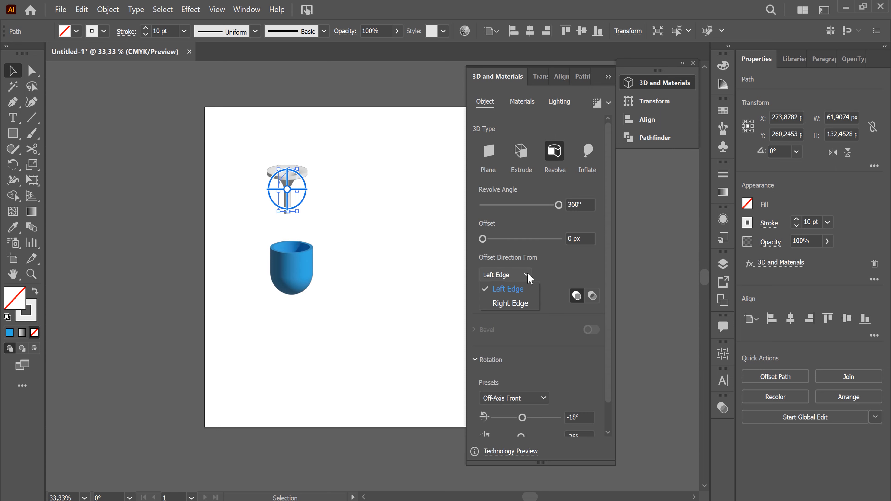
pyautogui.click(523, 305)
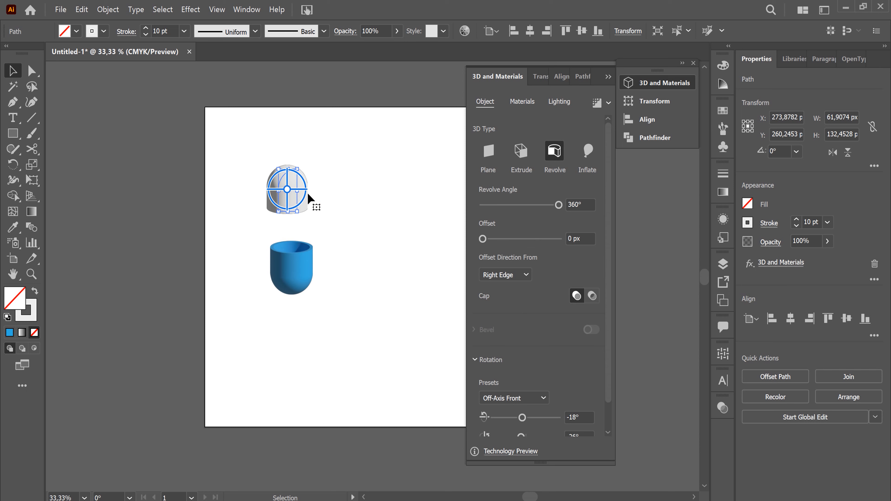
# Move the light grey cap down to the opening of the blue cup
pyautogui.moveTo(295, 181); pyautogui.dragTo(299, 213)
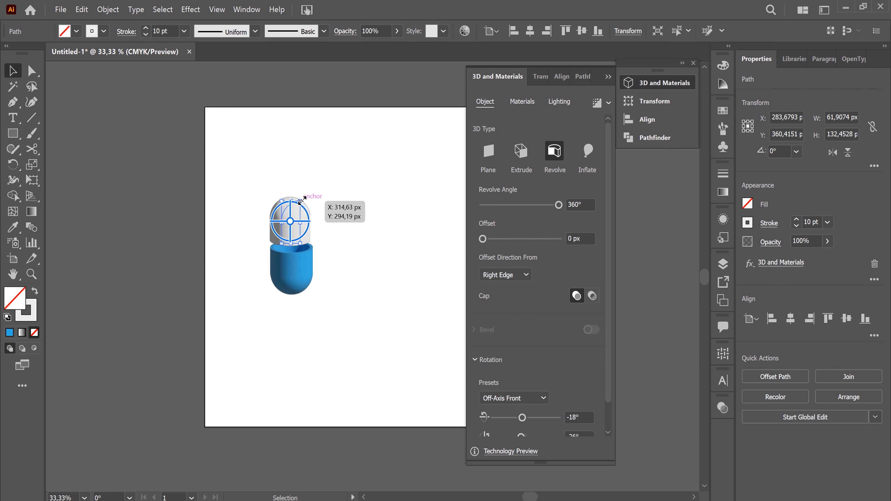
pyautogui.press('shift')
pyautogui.moveTo(301, 201); pyautogui.dragTo(300, 208)
pyautogui.moveTo(376, 199); pyautogui.dragTo(363, 224)
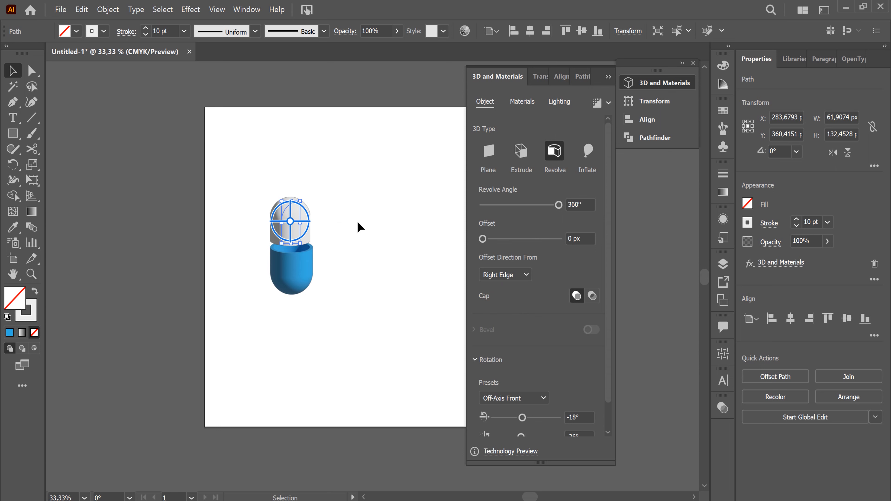
# Scale the light grey cap's path down to about 56 by 120 px and seat it inside the blue cup
pyautogui.hotkey('ctrl', '=')
pyautogui.hotkey('ctrl', '=')
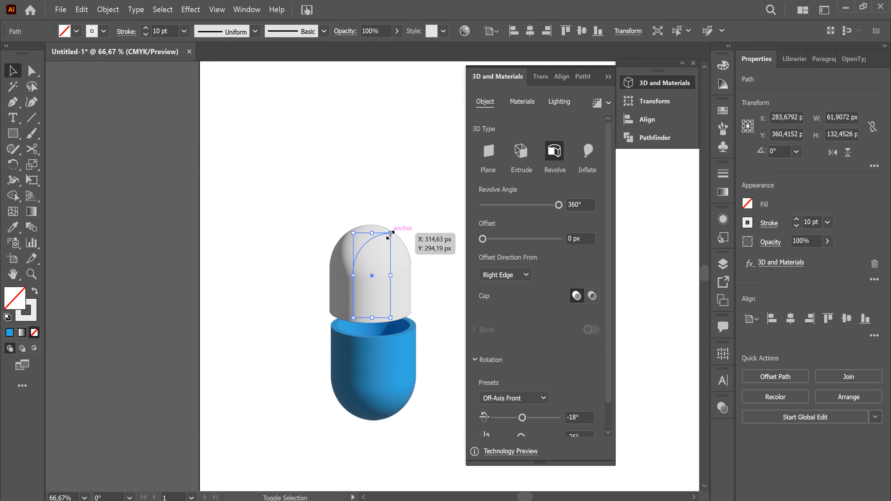
pyautogui.moveTo(389, 233); pyautogui.dragTo(391, 273)
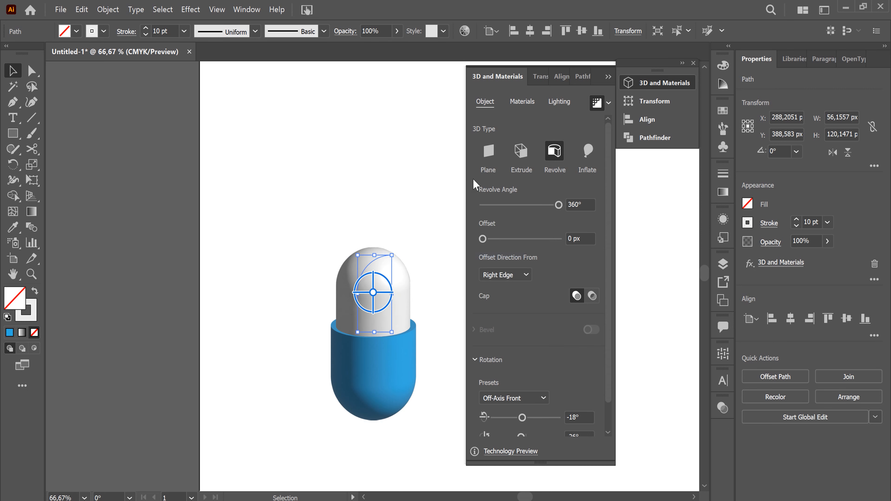
pyautogui.click(450, 335)
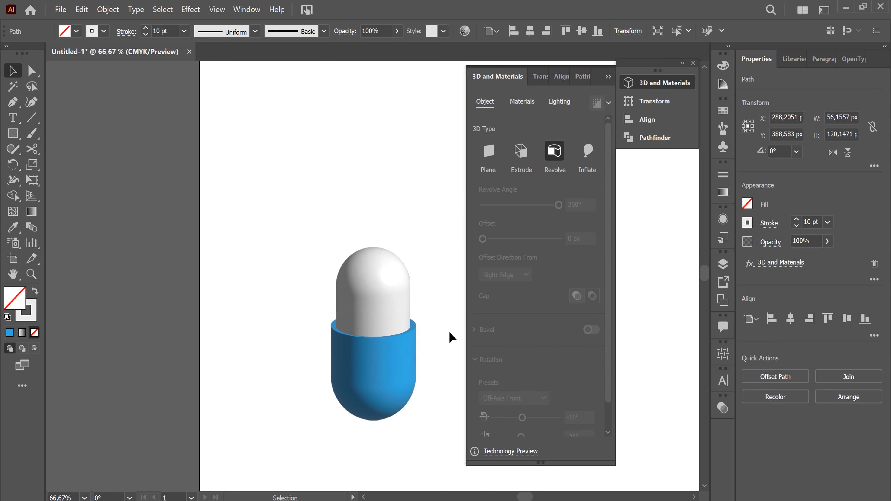
# Duplicate the whole capsule, blue cup and light grey cap together, and place the copy beside the original to its right
pyautogui.press('space')
pyautogui.moveTo(431, 291); pyautogui.dragTo(245, 239)
pyautogui.click(225, 278)
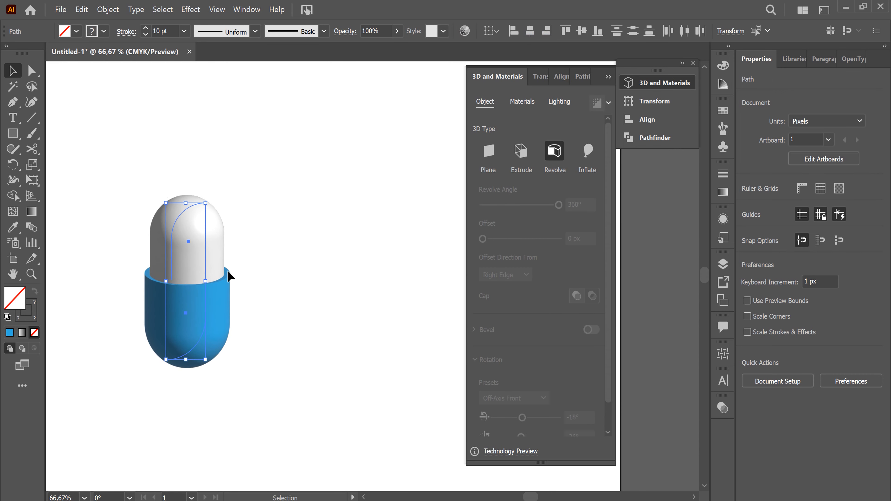
pyautogui.moveTo(187, 225); pyautogui.dragTo(365, 223)
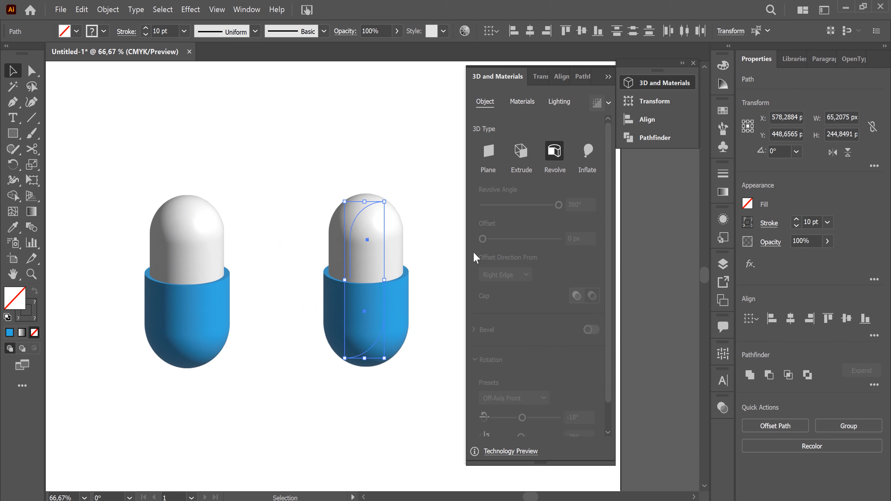
pyautogui.click(421, 251)
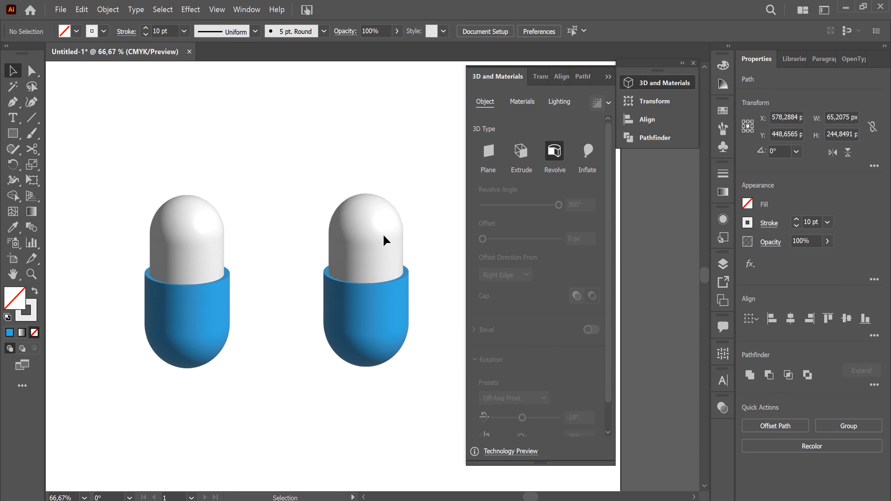
# Try the Isometric Right rotation preset on the copied light grey cap and settle on Isometric Top
pyautogui.click(373, 241)
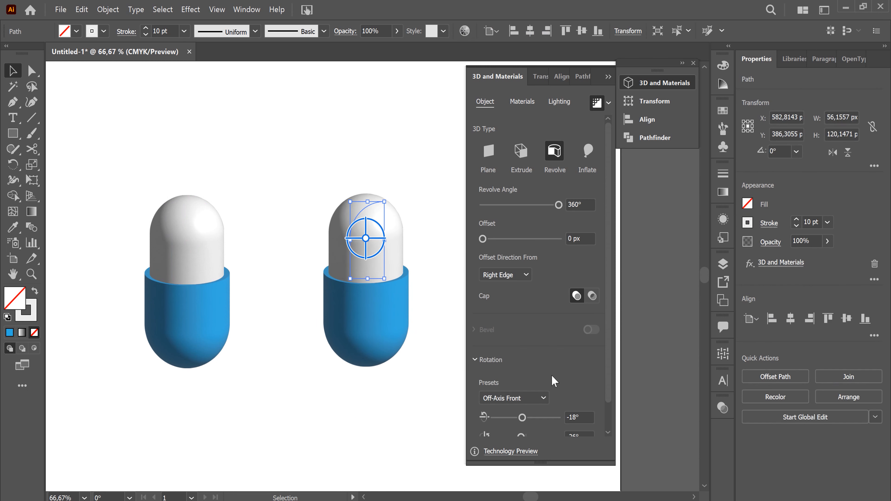
pyautogui.scroll(-2, 552, 380)
pyautogui.click(543, 369)
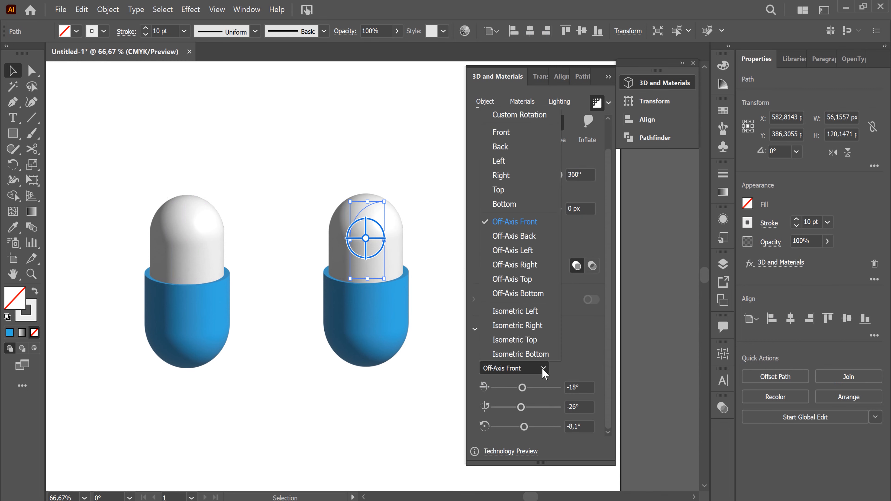
pyautogui.click(545, 326)
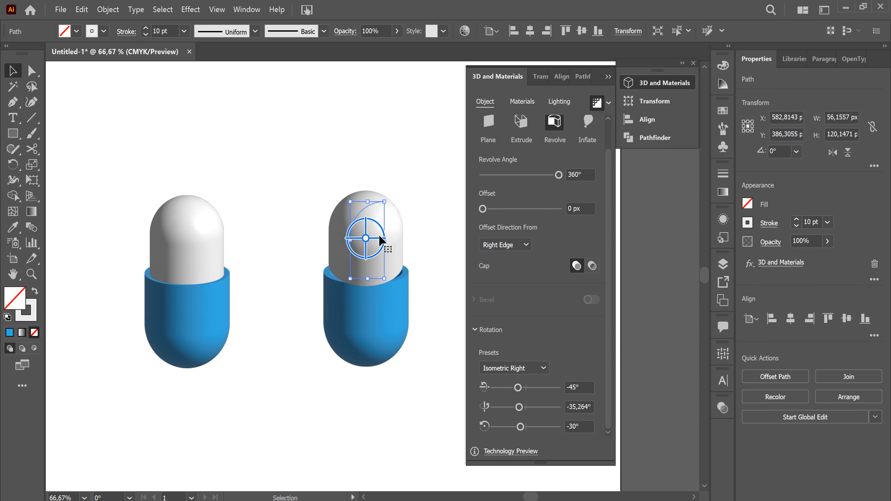
pyautogui.click(547, 369)
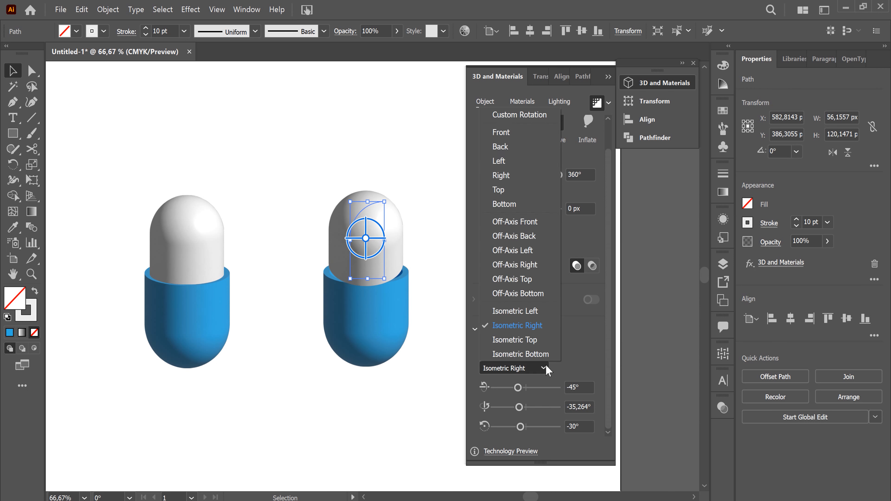
pyautogui.click(531, 343)
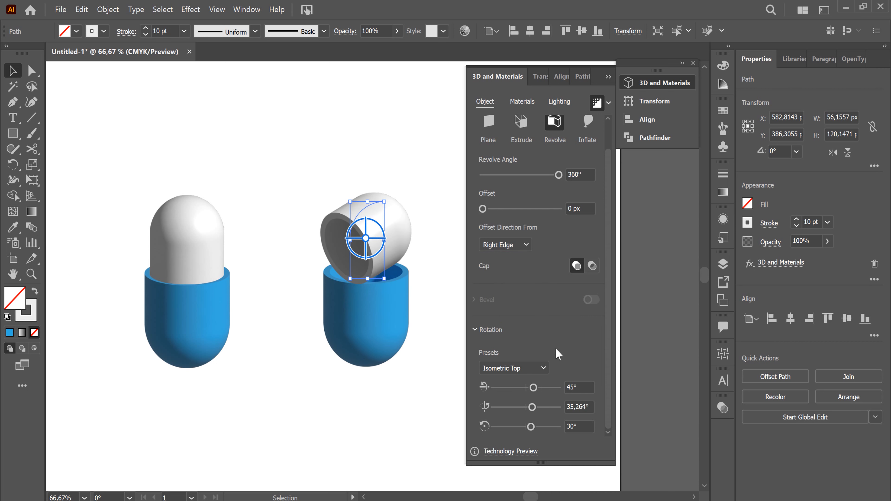
# Set the copied blue cup's 3D rotation preset to Isometric Top
pyautogui.click(389, 334)
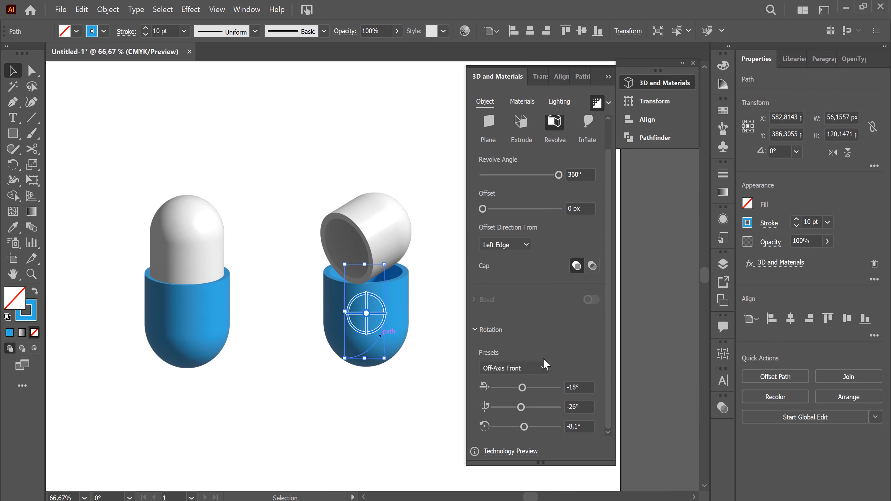
pyautogui.click(544, 368)
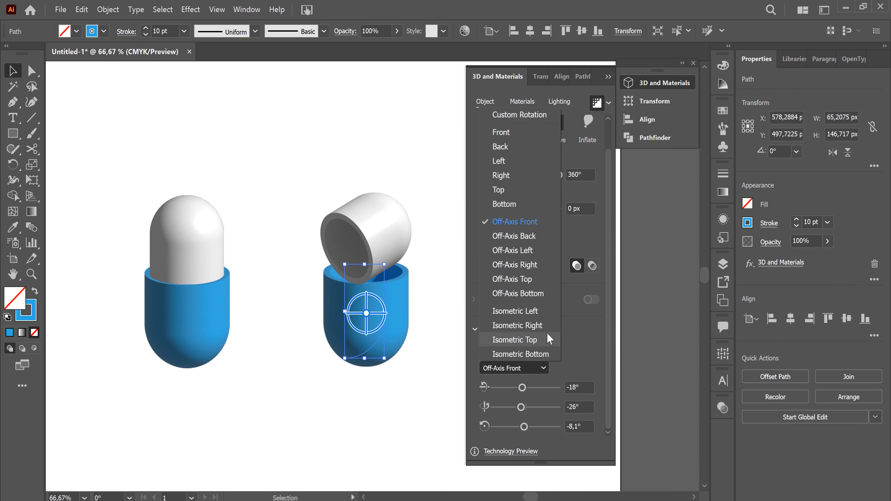
pyautogui.click(548, 340)
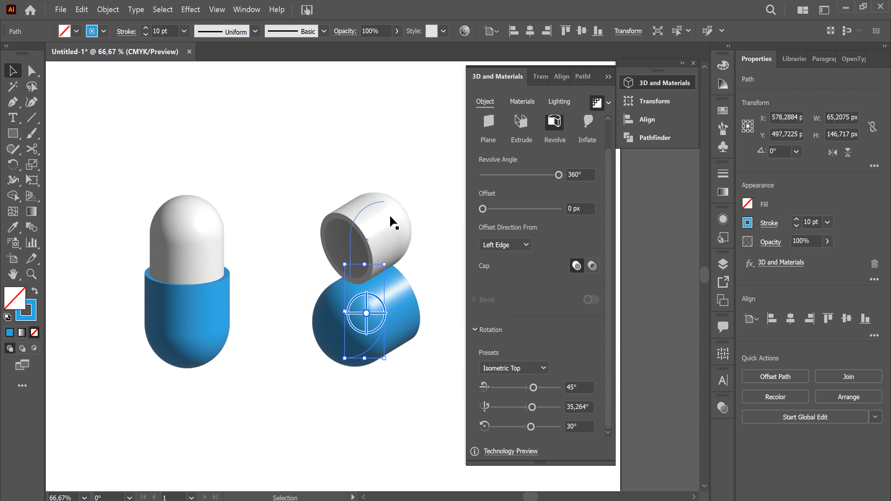
# Move the tilted light grey cap to the open end of the tilted blue cup and send it to the back
pyautogui.click(395, 224)
pyautogui.moveTo(373, 207); pyautogui.dragTo(435, 259)
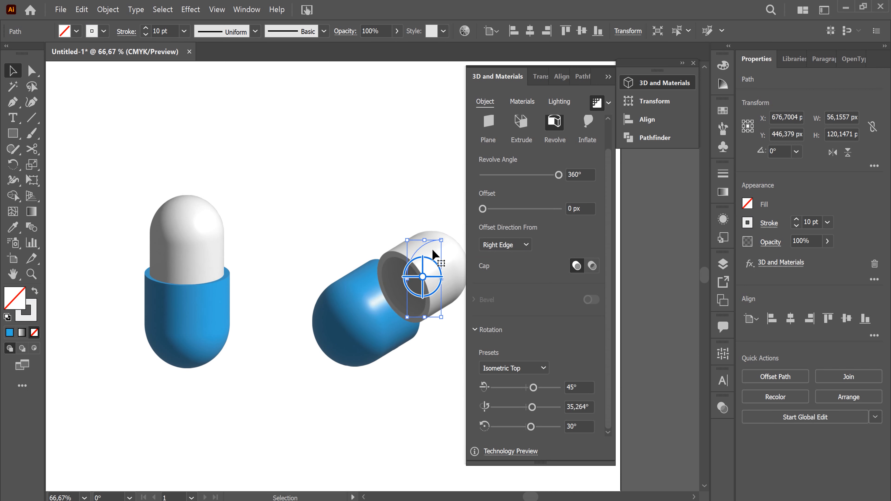
pyautogui.rightClick(435, 259)
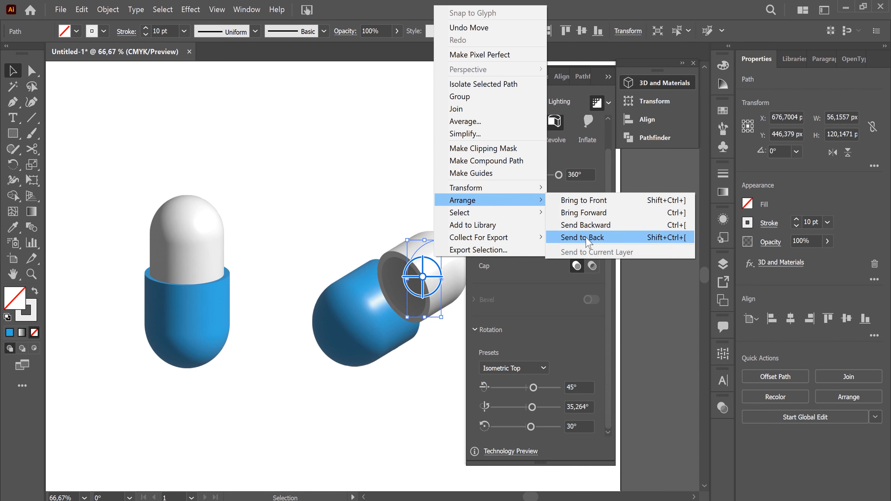
pyautogui.click(589, 237)
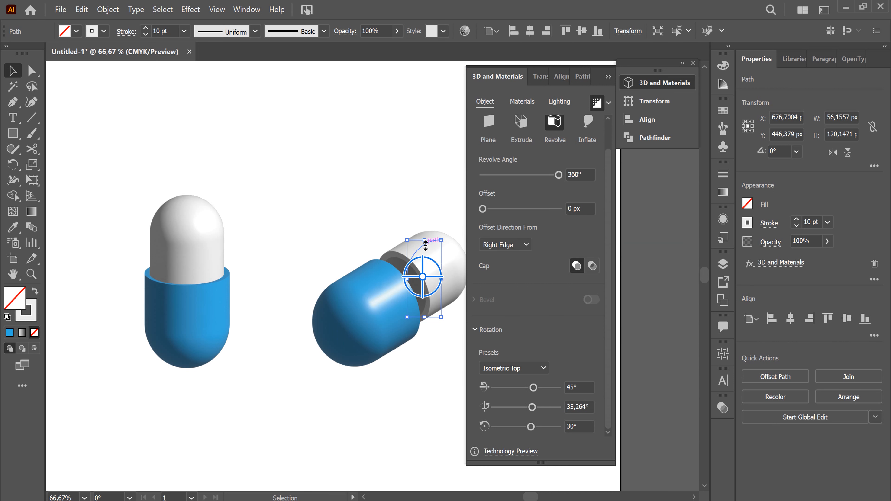
# Slide the tilted light grey cap into the blue cup and fine-tune its position so both halves line up
pyautogui.moveTo(429, 248); pyautogui.dragTo(412, 259)
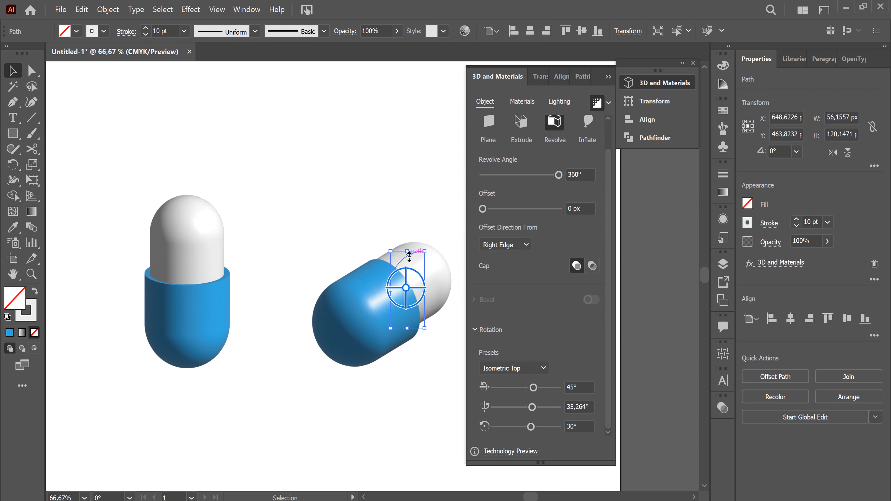
pyautogui.moveTo(415, 258); pyautogui.dragTo(416, 262)
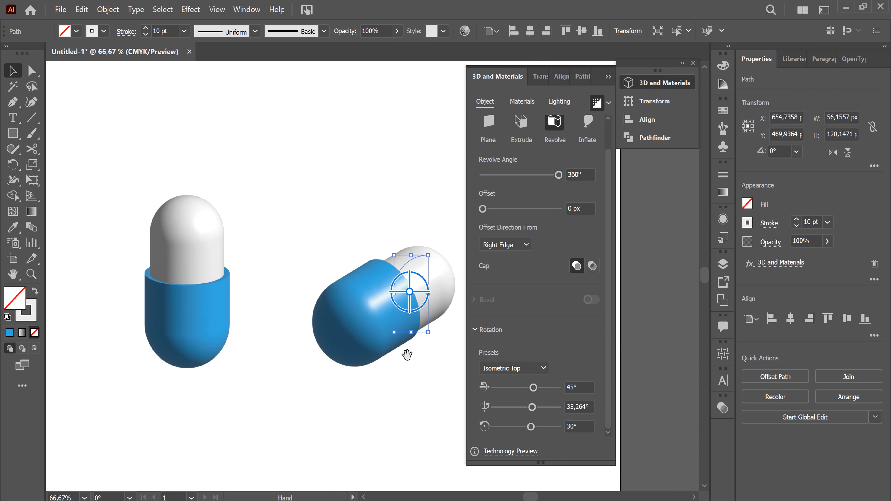
pyautogui.moveTo(422, 381); pyautogui.dragTo(329, 346)
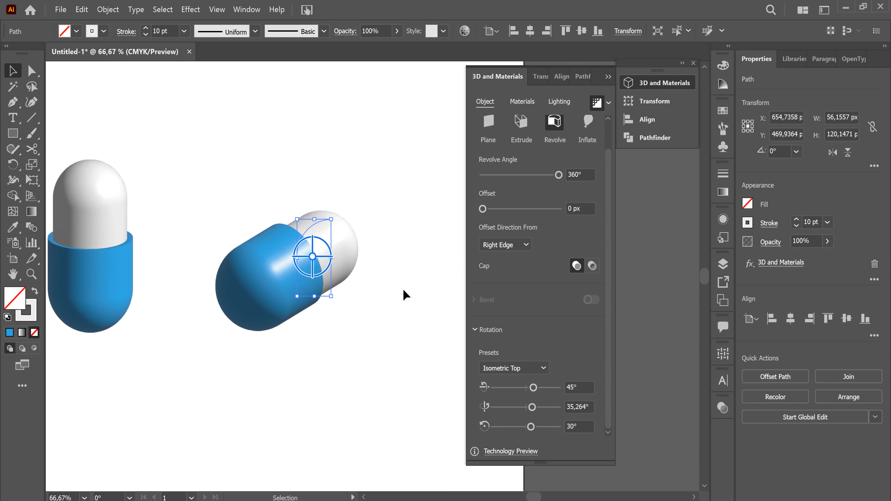
pyautogui.click(262, 291)
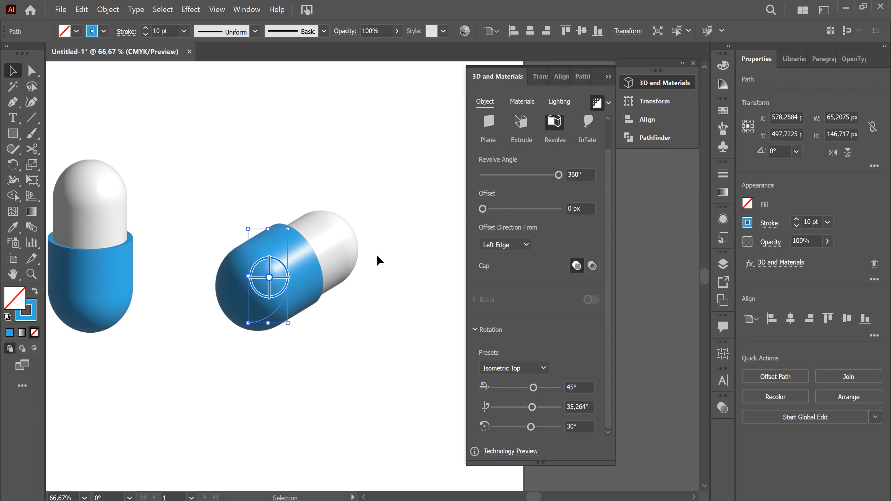
pyautogui.click(395, 282)
pyautogui.moveTo(340, 242); pyautogui.dragTo(344, 241)
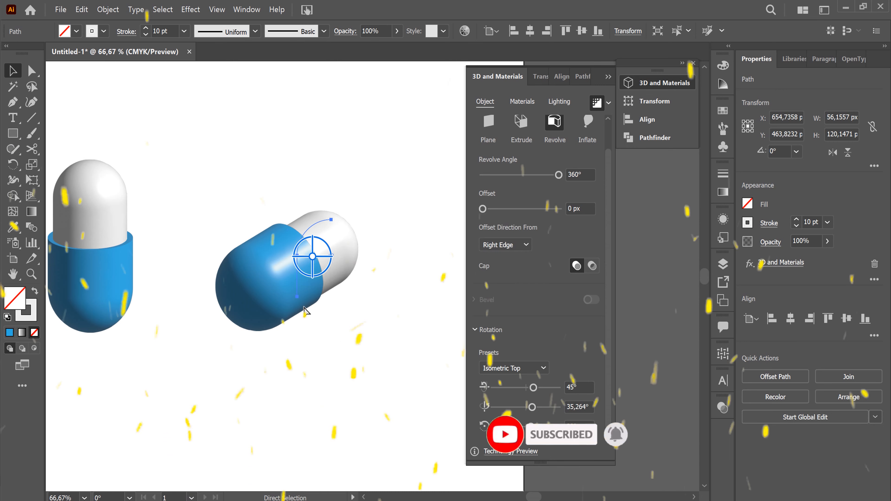
pyautogui.click(348, 348)
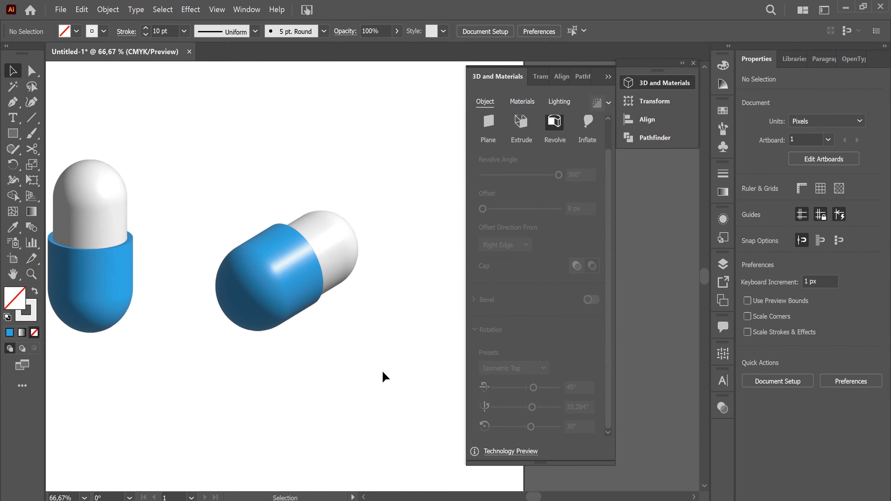
# Create a 1000 by 1000 px rectangle with the Rectangle tool
pyautogui.hotkey('ctrl', '-')
pyautogui.hotkey('ctrl', '-')
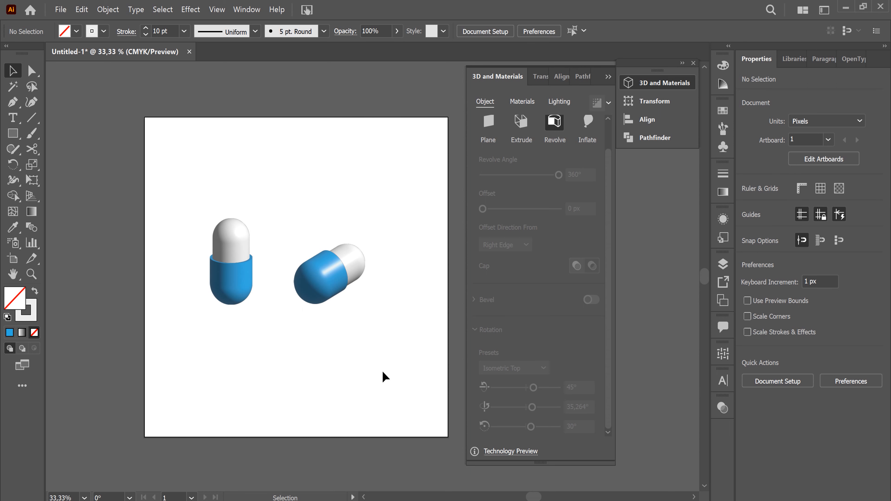
pyautogui.hotkey('ctrl', '+')
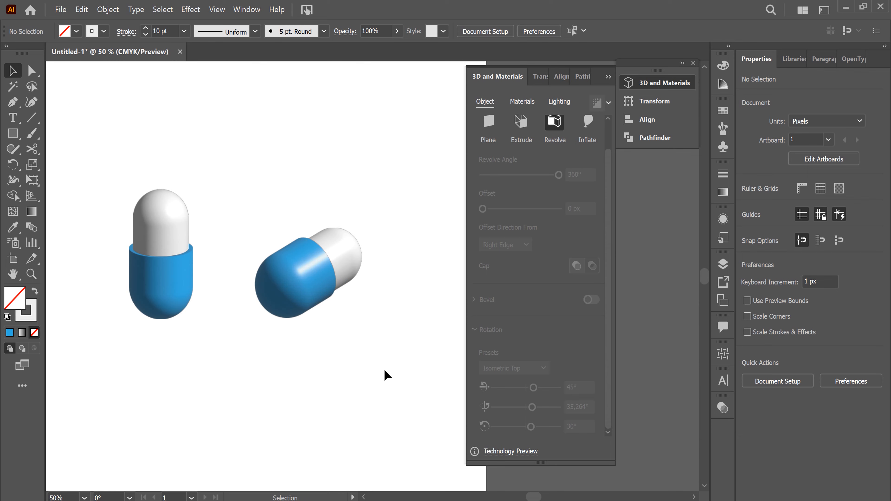
pyautogui.hotkey('ctrl', '-')
pyautogui.moveTo(382, 362); pyautogui.dragTo(344, 332)
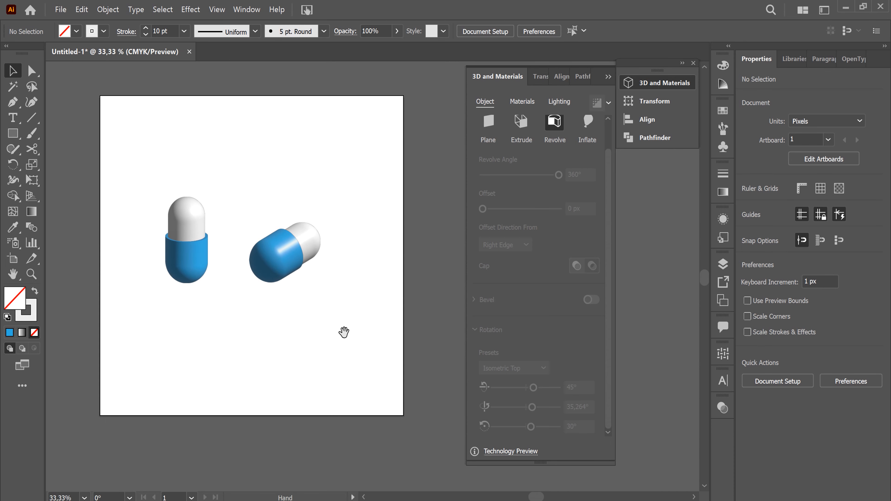
pyautogui.click(13, 133)
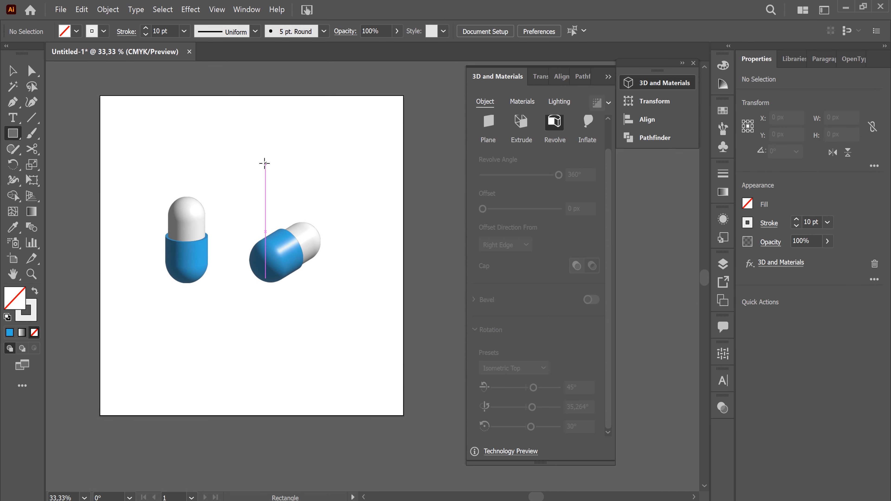
pyautogui.click(388, 249)
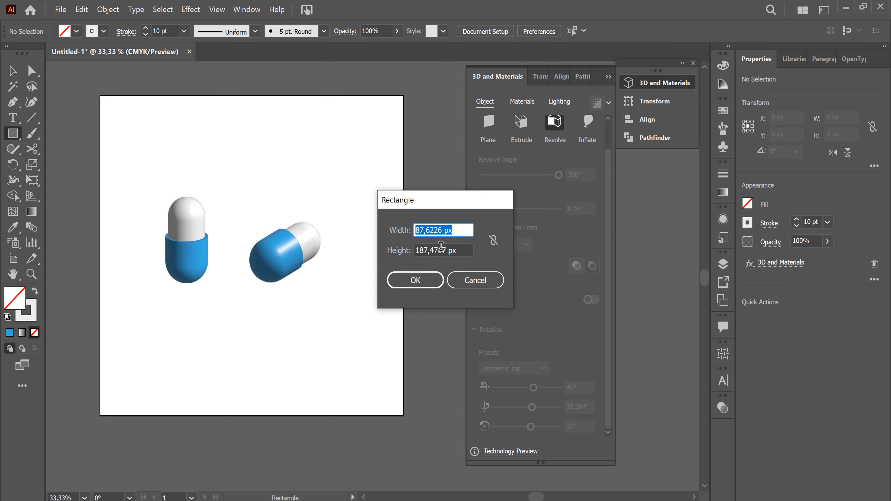
pyautogui.write('1000')
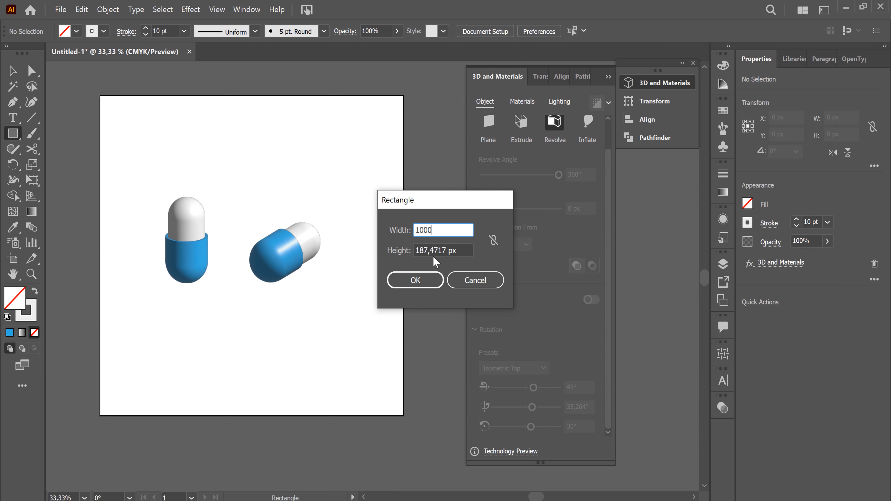
pyautogui.press('Tab')
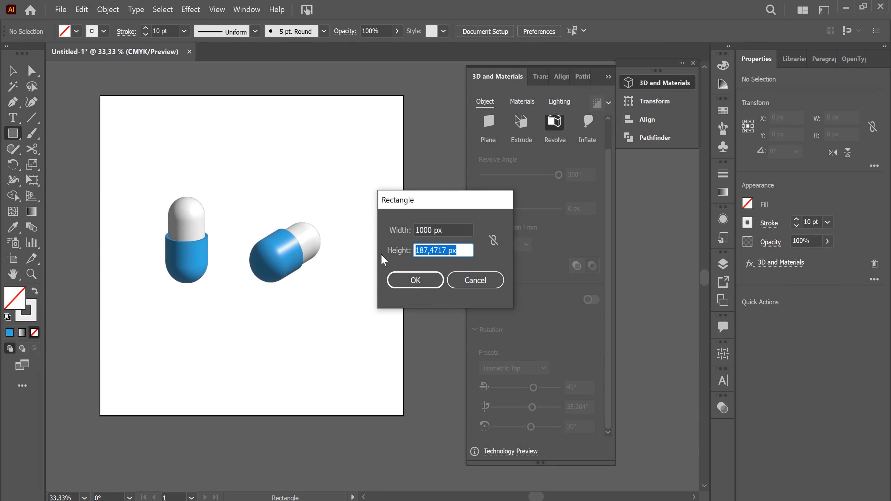
pyautogui.write('1000')
pyautogui.click(428, 281)
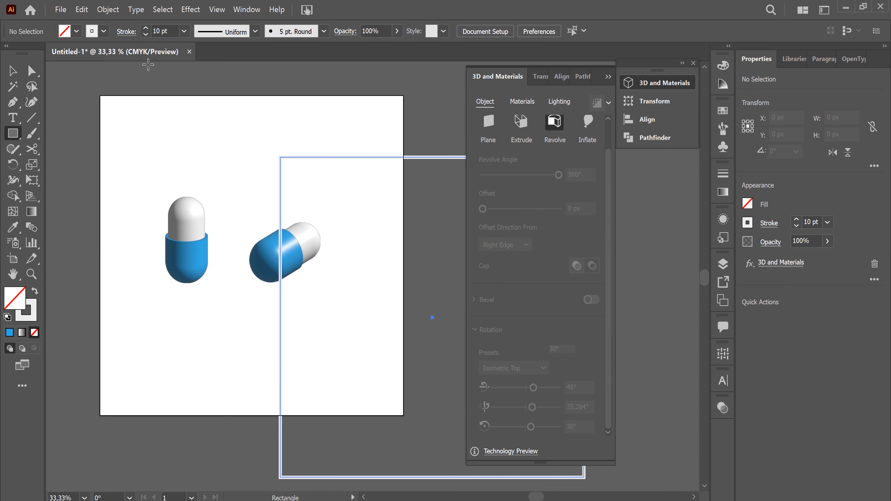
# Remove the square's stroke and fill it with a yellow swatch
pyautogui.click(104, 31)
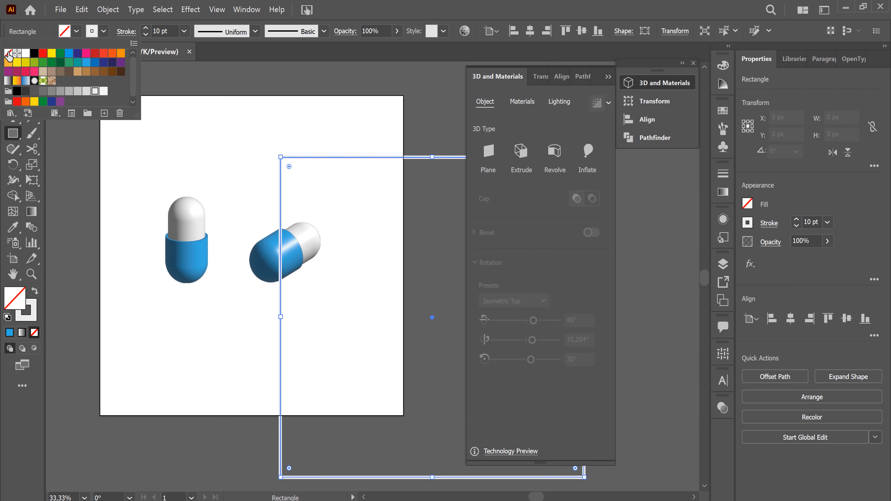
pyautogui.click(8, 54)
pyautogui.click(76, 32)
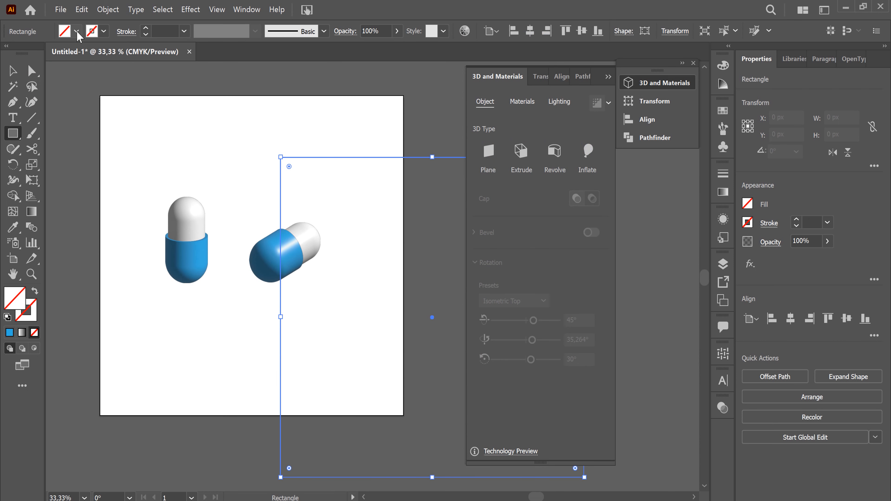
pyautogui.click(77, 33)
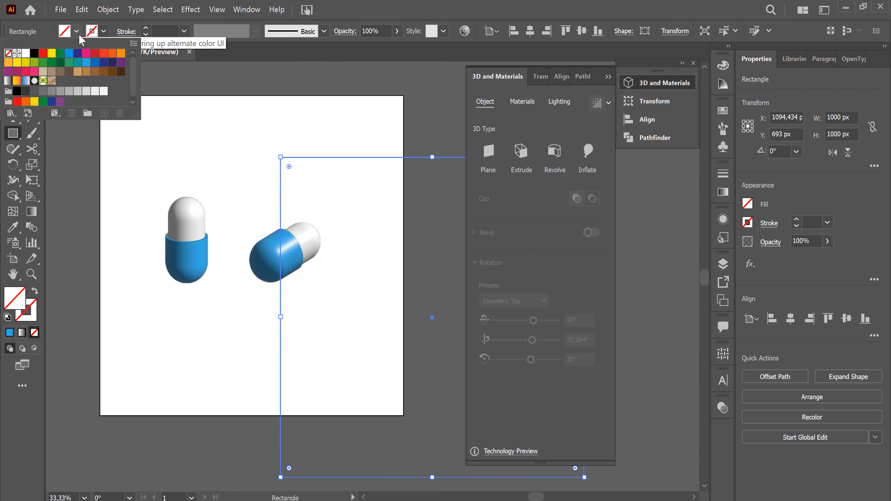
pyautogui.click(25, 62)
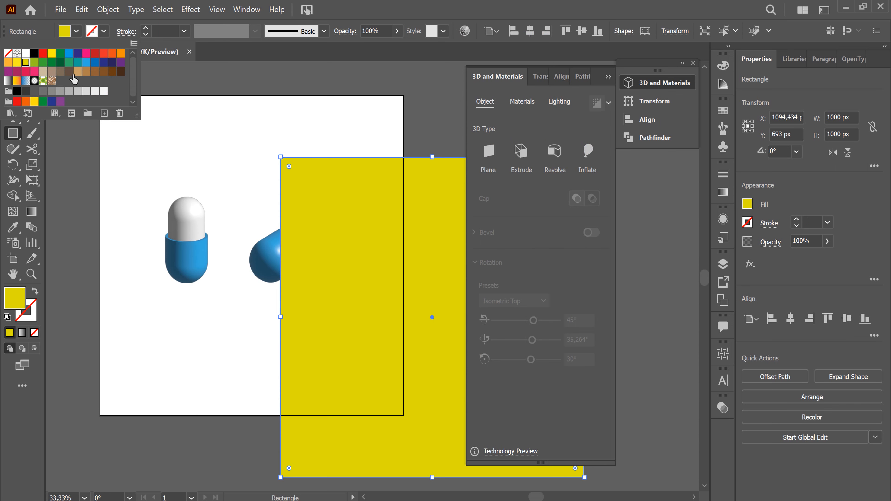
# Set the square's fill to the light yellow ffe964 with the Color Picker
pyautogui.click(12, 294)
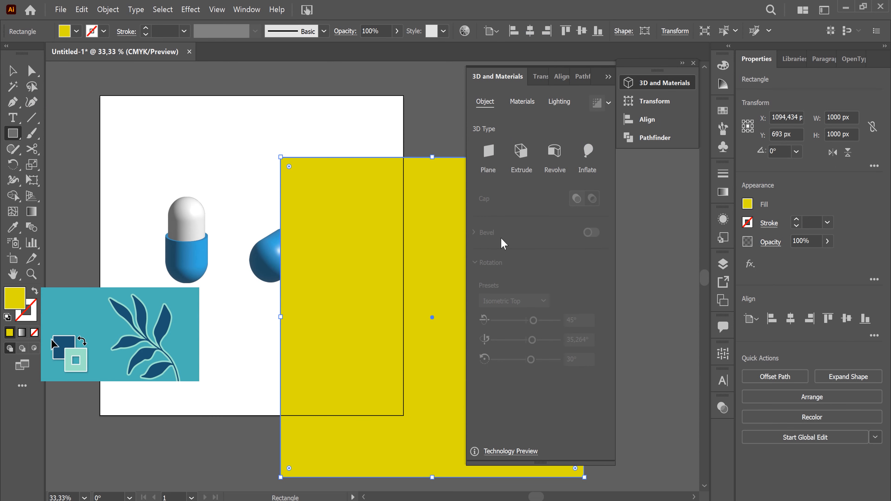
pyautogui.write('f9f44e')
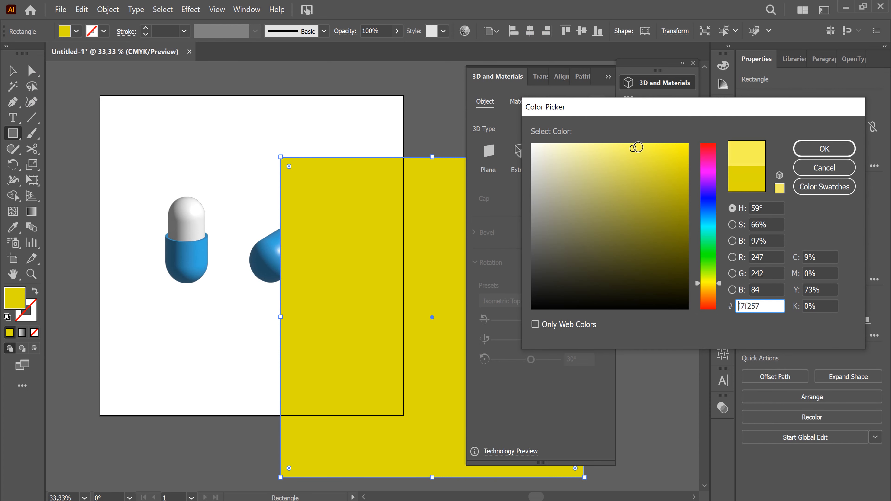
pyautogui.click(719, 286)
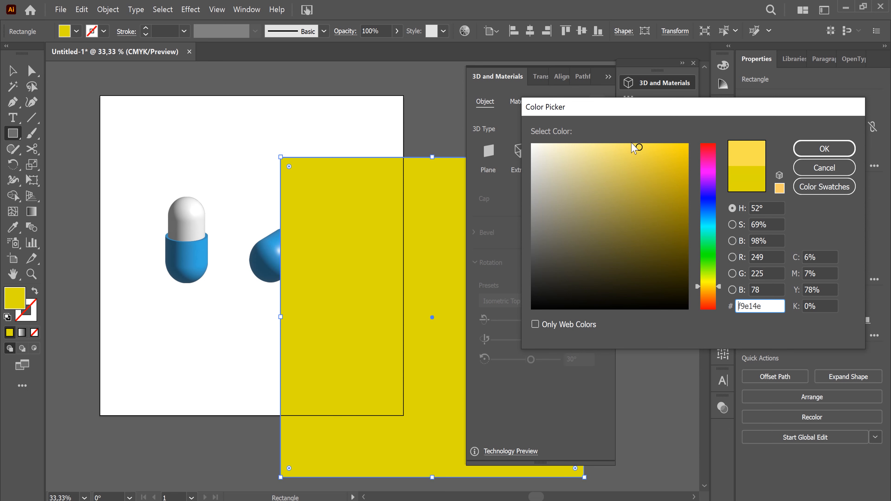
pyautogui.click(627, 142)
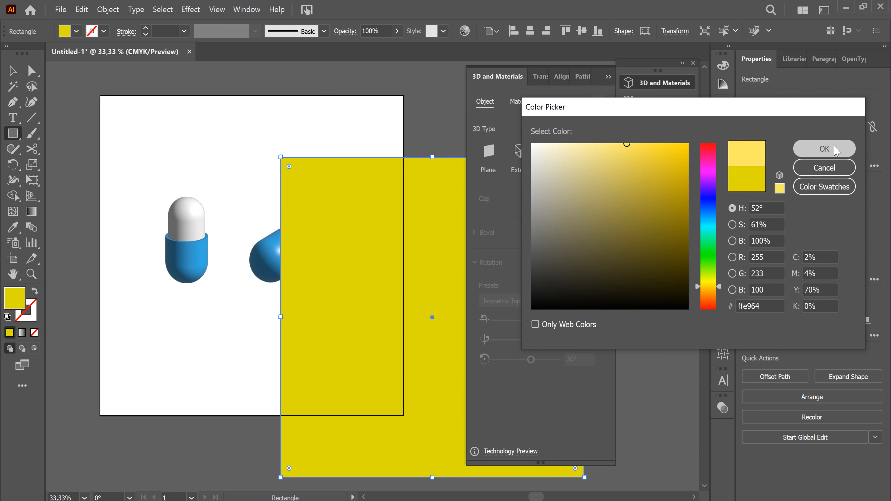
pyautogui.click(840, 150)
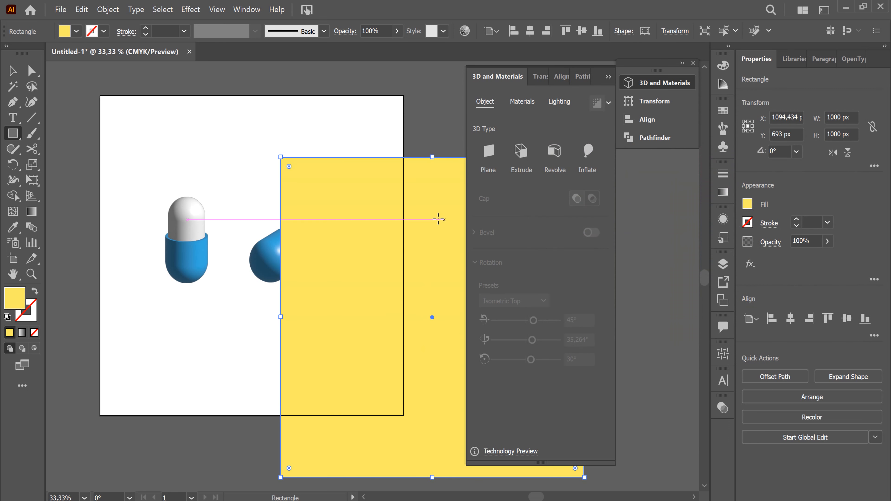
# Center the yellow square horizontally and vertically on the artboard and send it to the back, behind both capsules
pyautogui.click(16, 72)
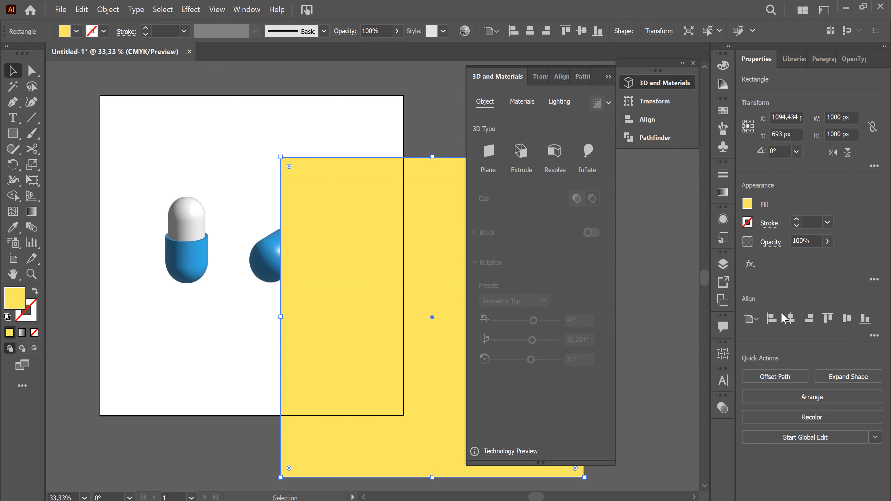
pyautogui.click(790, 318)
pyautogui.click(846, 318)
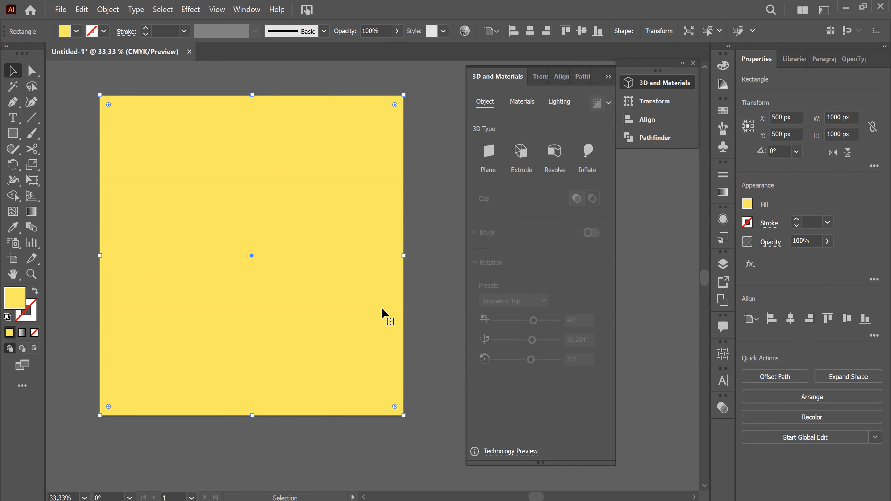
pyautogui.rightClick(353, 266)
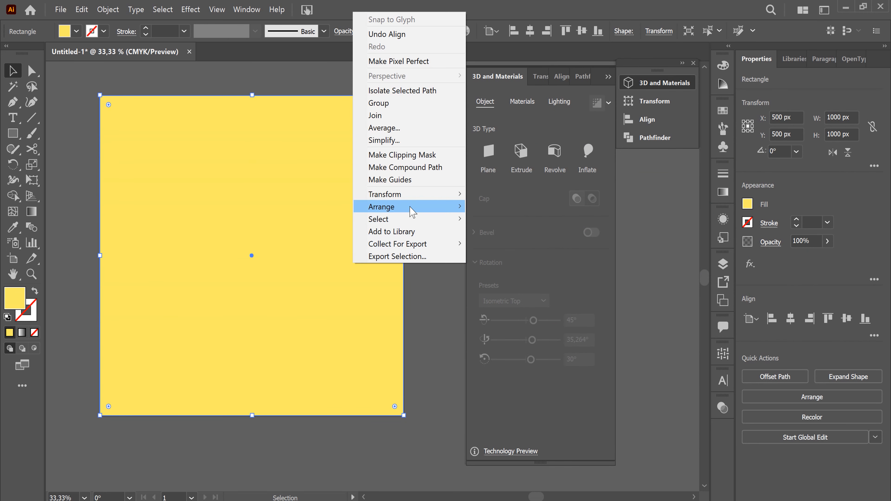
pyautogui.moveTo(410, 207)
pyautogui.click(487, 242)
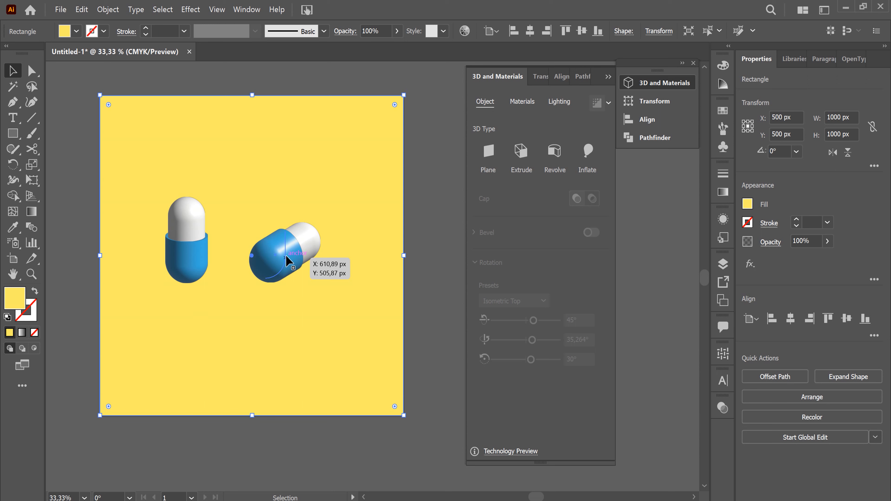
# Try a 3D lighting shadow on the tilted blue cup with 39% shadow bounds and the Below Object position, and turn shadows off
pyautogui.click(287, 260)
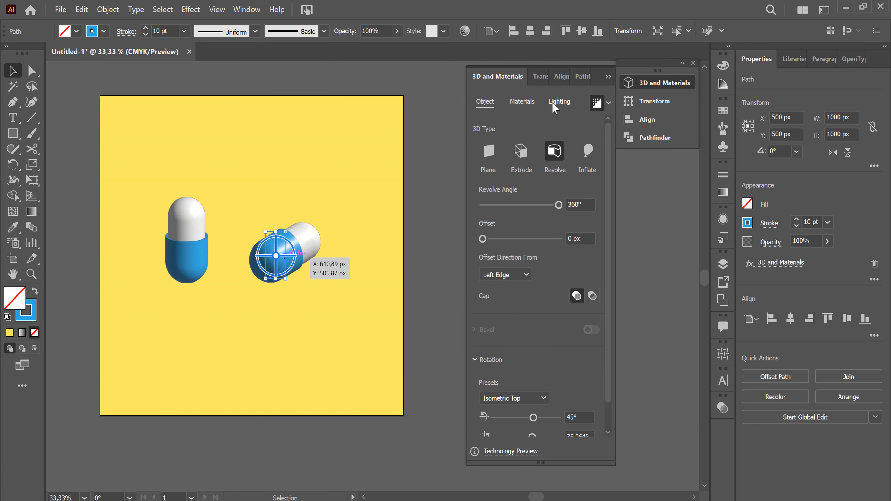
pyautogui.click(560, 101)
pyautogui.click(592, 400)
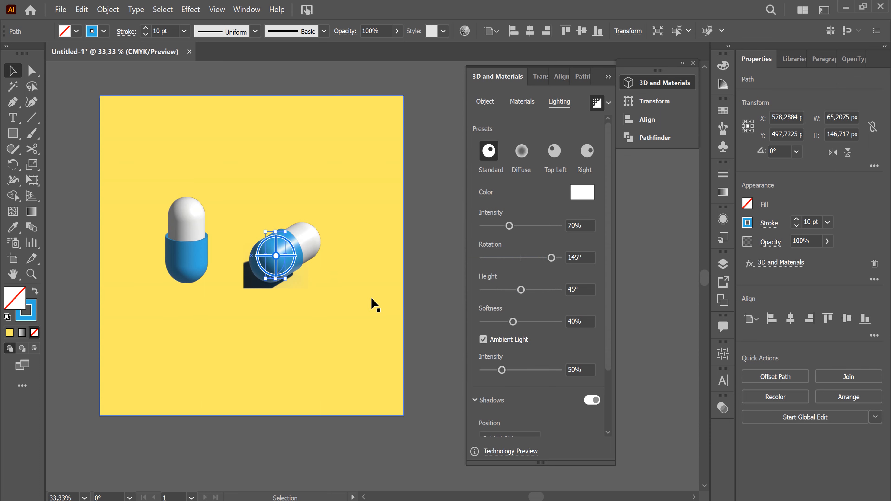
pyautogui.scroll(-2, 544, 416)
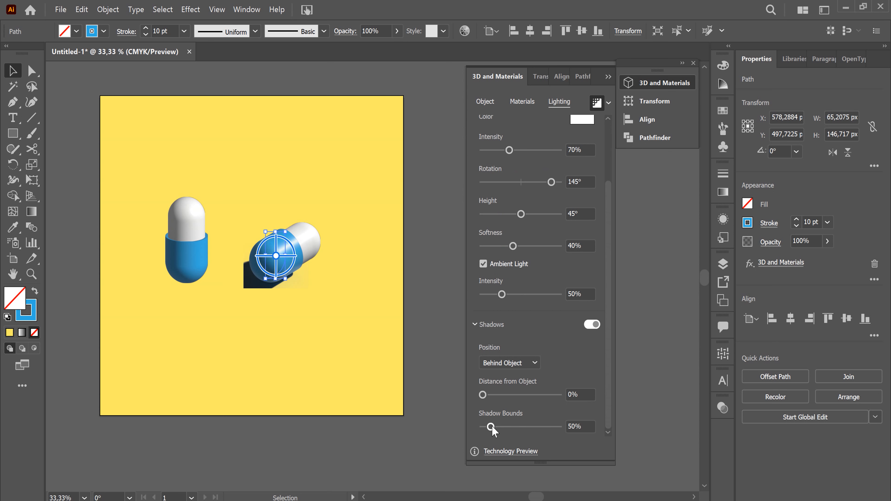
pyautogui.moveTo(491, 426); pyautogui.dragTo(489, 426)
pyautogui.moveTo(490, 426); pyautogui.dragTo(489, 427)
pyautogui.click(534, 363)
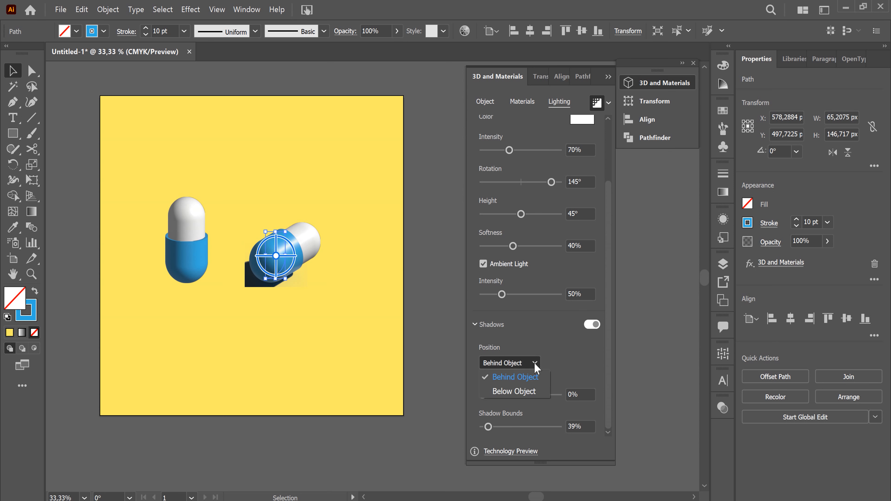
pyautogui.click(531, 391)
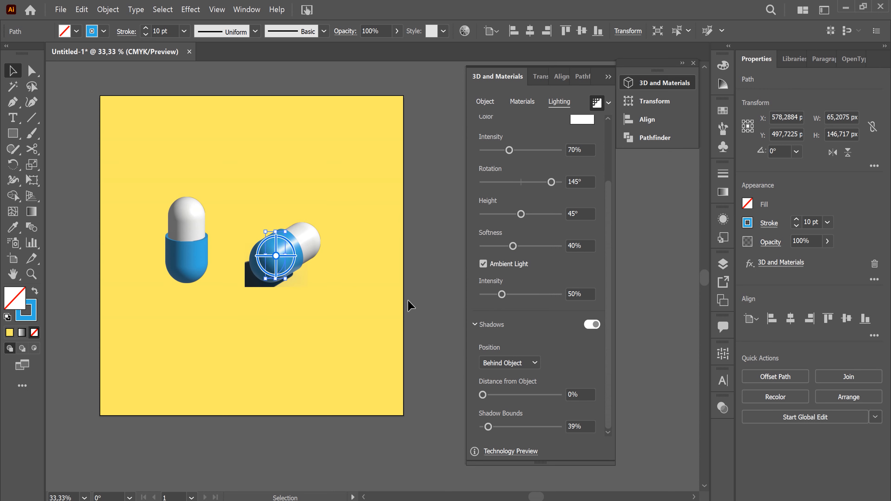
pyautogui.click(590, 325)
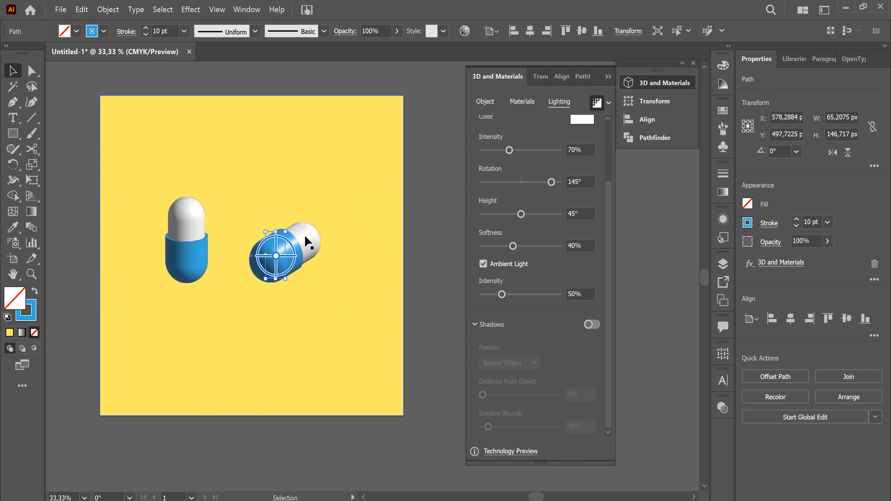
# Expand the appearance of the tilted capsule's blue cup and light grey cap
pyautogui.click(106, 9)
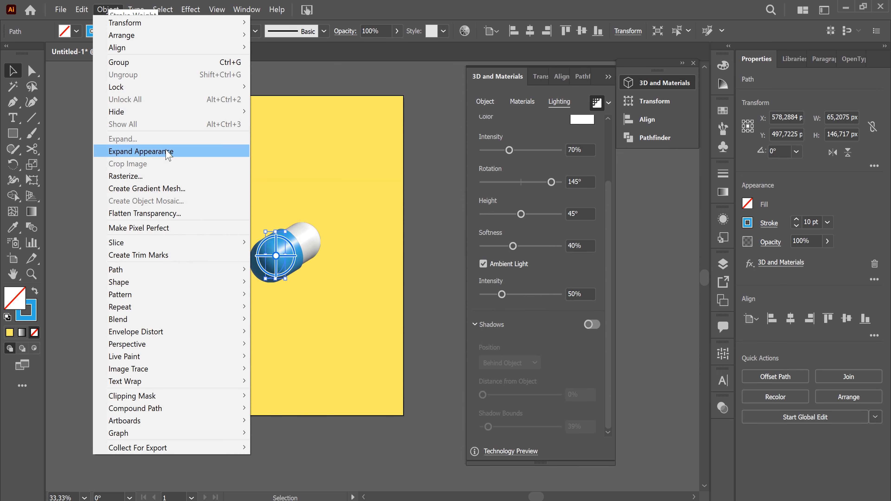
pyautogui.click(170, 160)
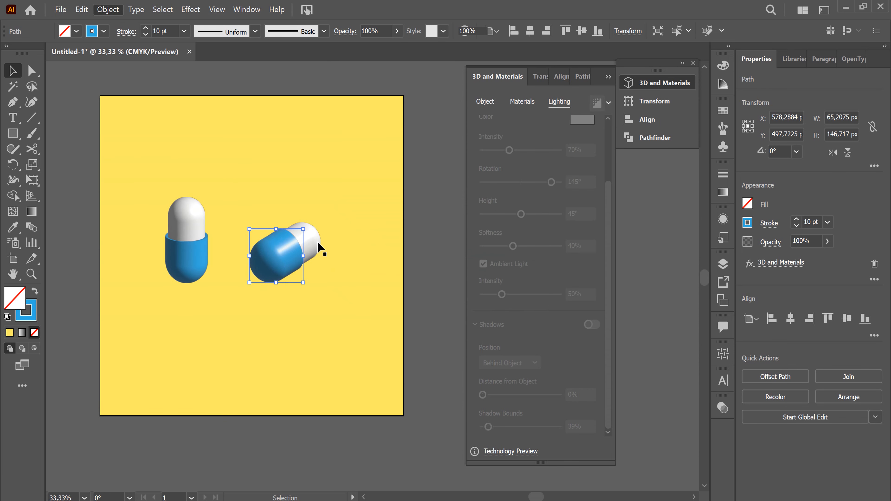
pyautogui.click(315, 244)
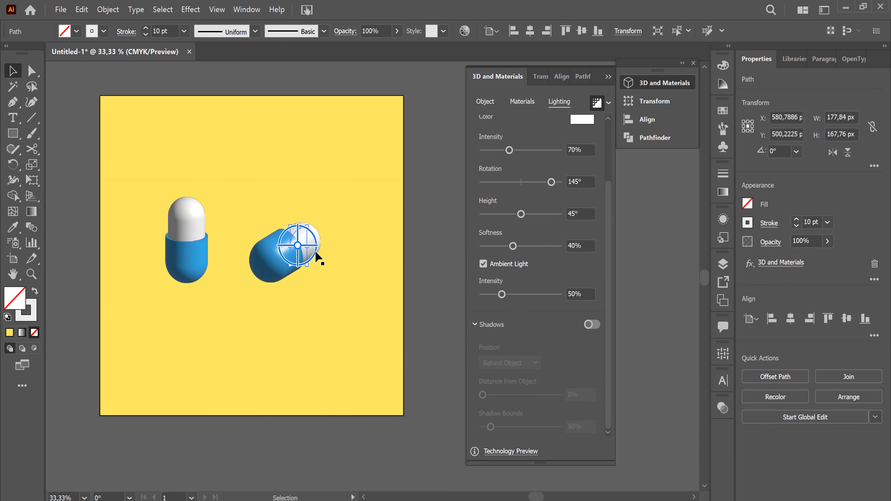
pyautogui.click(105, 15)
pyautogui.click(156, 151)
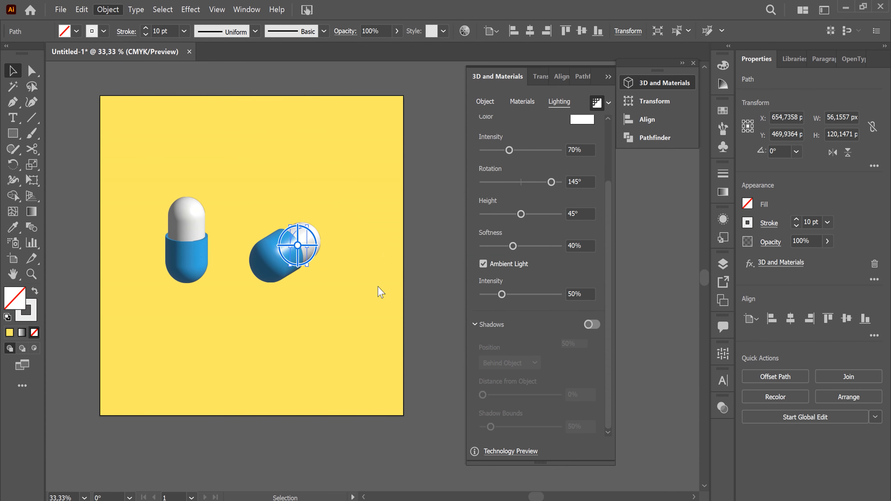
# Expand the appearance of the upright capsule's light grey cap and blue cup
pyautogui.click(192, 215)
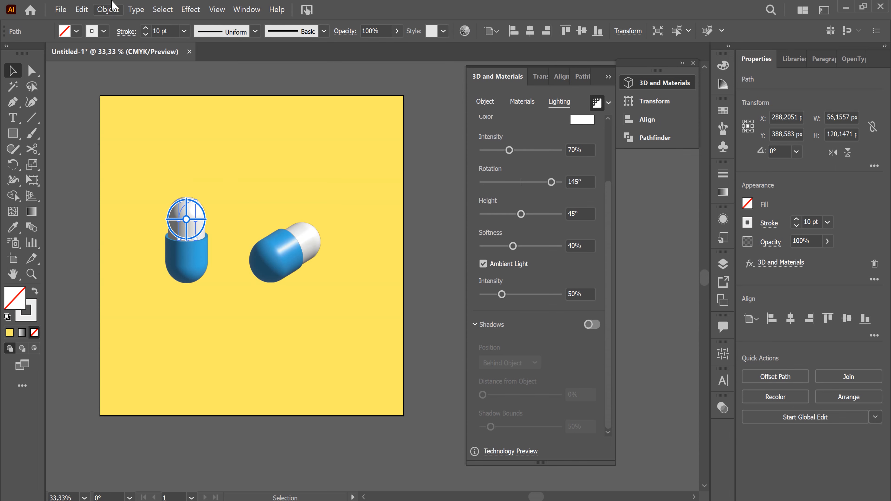
pyautogui.click(109, 9)
pyautogui.click(183, 152)
pyautogui.click(188, 273)
pyautogui.click(108, 10)
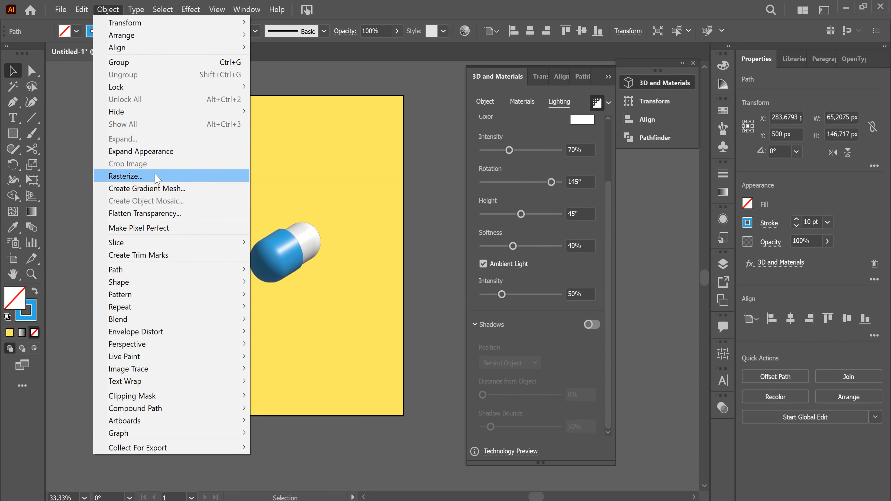
pyautogui.click(158, 152)
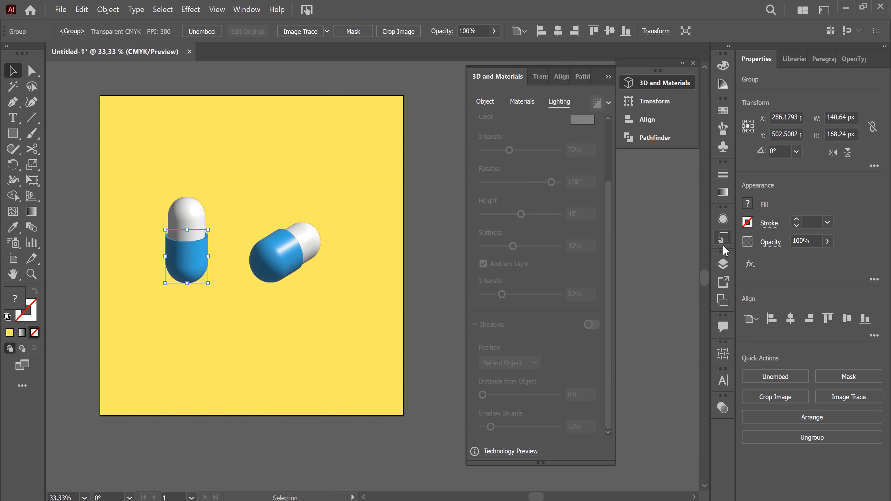
# Lock the yellow background rectangle inside Layer 1
pyautogui.click(722, 264)
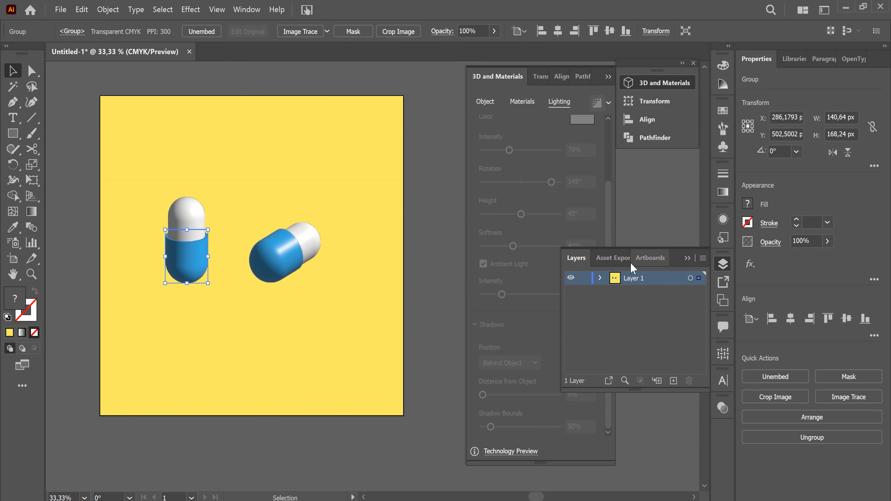
pyautogui.click(600, 278)
pyautogui.click(584, 347)
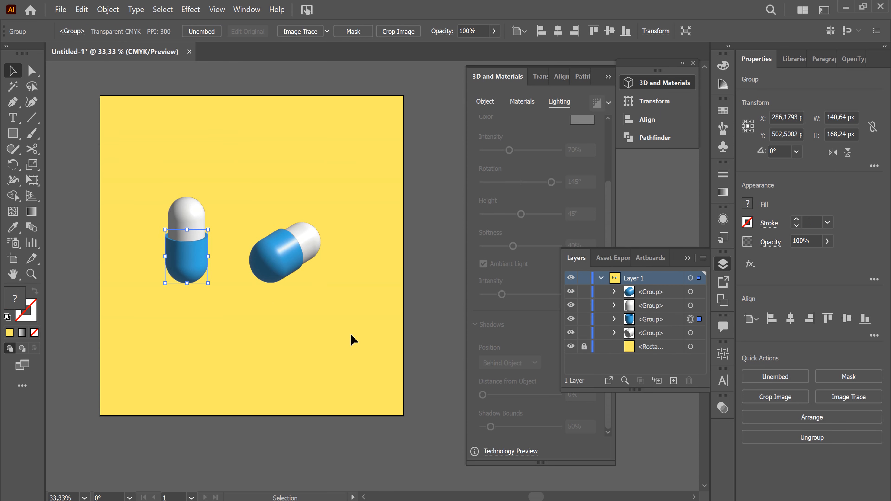
# Group the light grey cap and blue cup of the upright capsule
pyautogui.moveTo(131, 179); pyautogui.dragTo(224, 298)
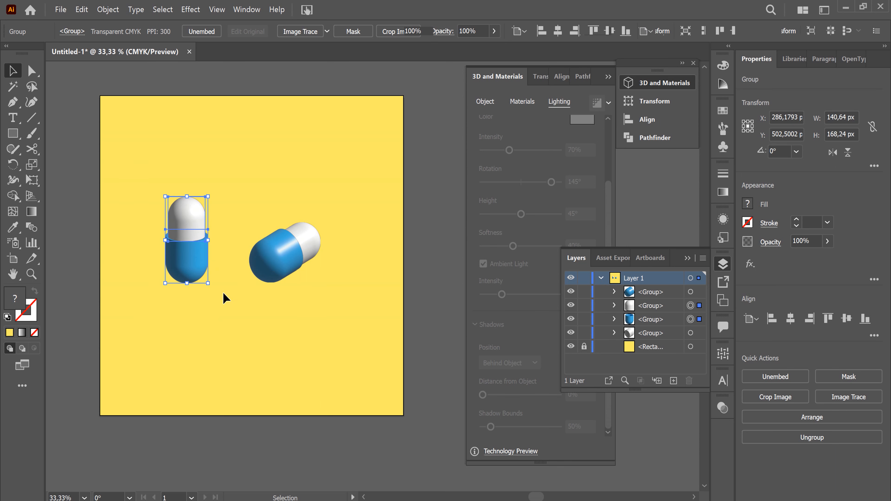
pyautogui.rightClick(177, 202)
pyautogui.click(197, 296)
pyautogui.click(263, 207)
# Group the light grey cap and blue cup of the tilted capsule
pyautogui.moveTo(255, 193); pyautogui.dragTo(314, 259)
pyautogui.rightClick(304, 251)
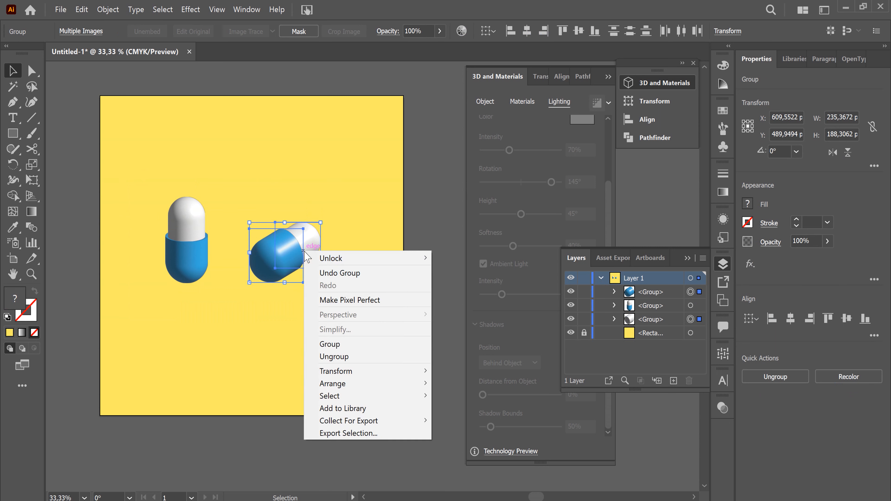
pyautogui.click(350, 344)
pyautogui.click(448, 232)
# Move the upright and tilted capsules closer together around the middle of the yellow background
pyautogui.moveTo(298, 256); pyautogui.dragTo(307, 275)
pyautogui.click(196, 234)
pyautogui.moveTo(193, 245); pyautogui.dragTo(219, 251)
pyautogui.moveTo(302, 285); pyautogui.dragTo(290, 281)
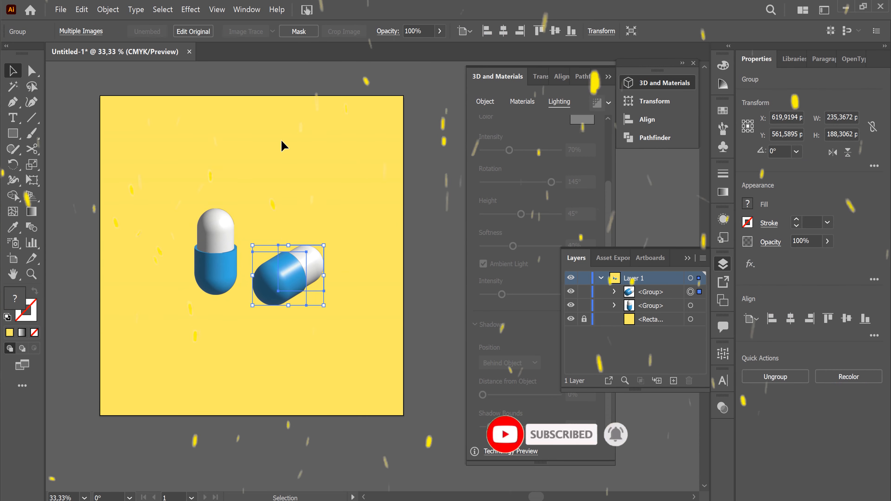
# Add a Multiply drop shadow to the tilted capsule group and set its X offset to -15 px
pyautogui.click(172, 10)
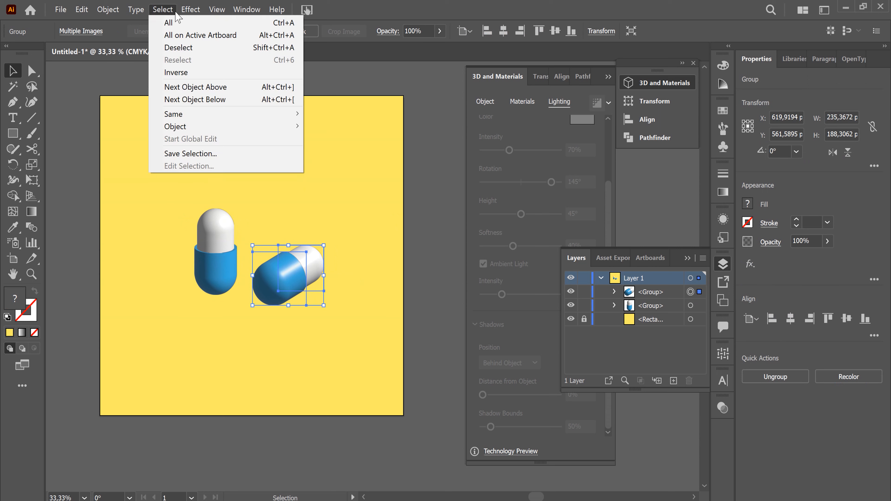
pyautogui.moveTo(189, 11)
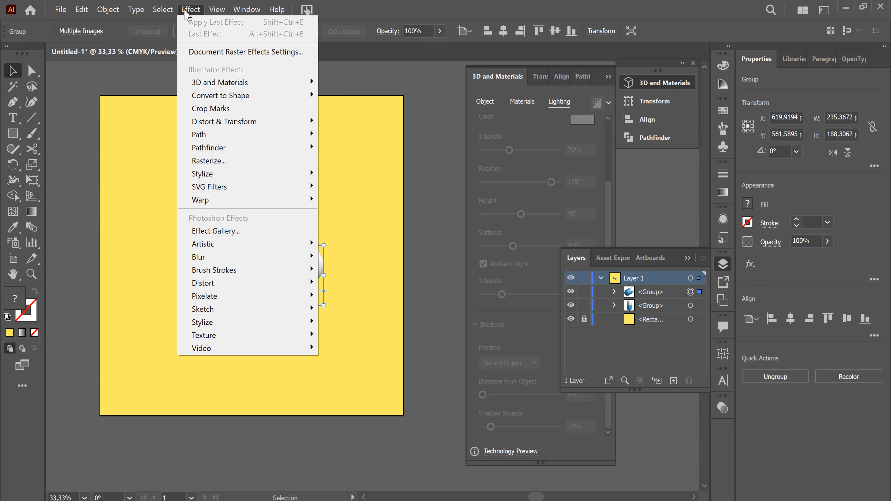
pyautogui.moveTo(272, 180)
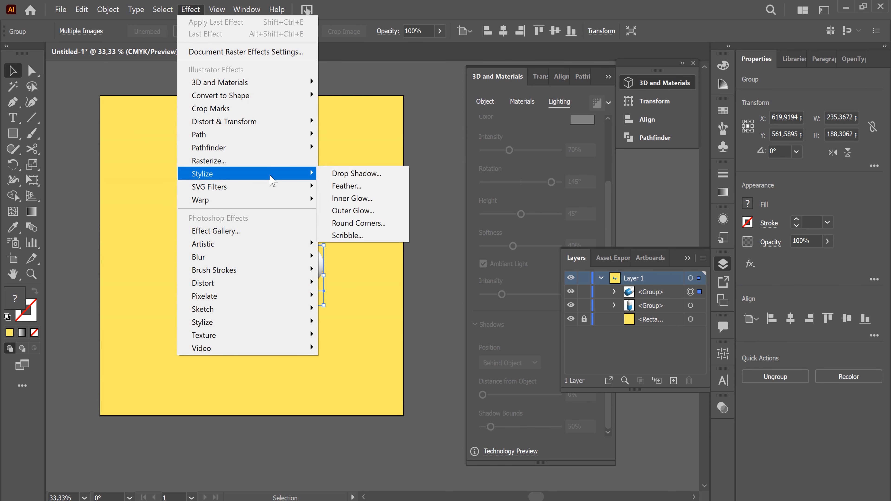
pyautogui.click(371, 180)
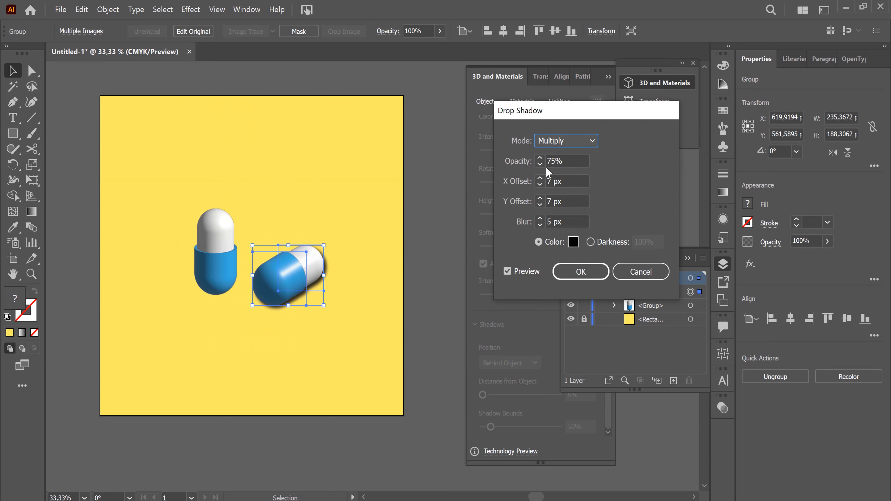
pyautogui.click(540, 184)
pyautogui.click(540, 184)
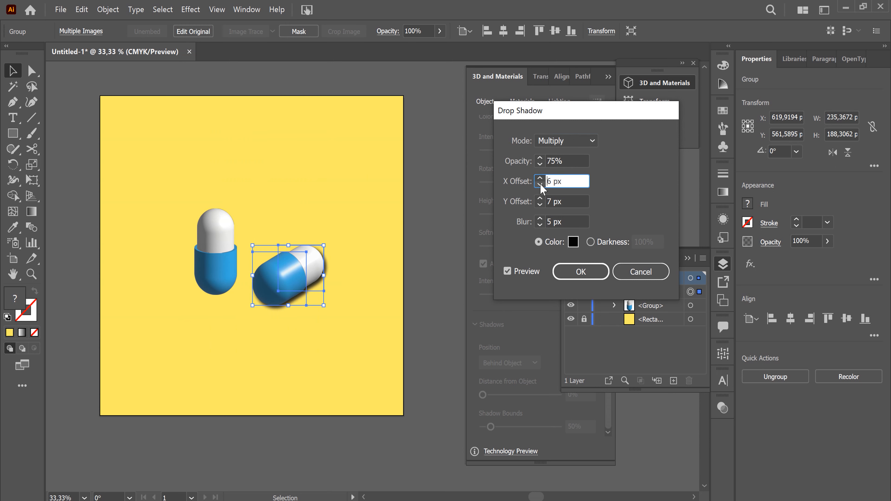
pyautogui.click(540, 184)
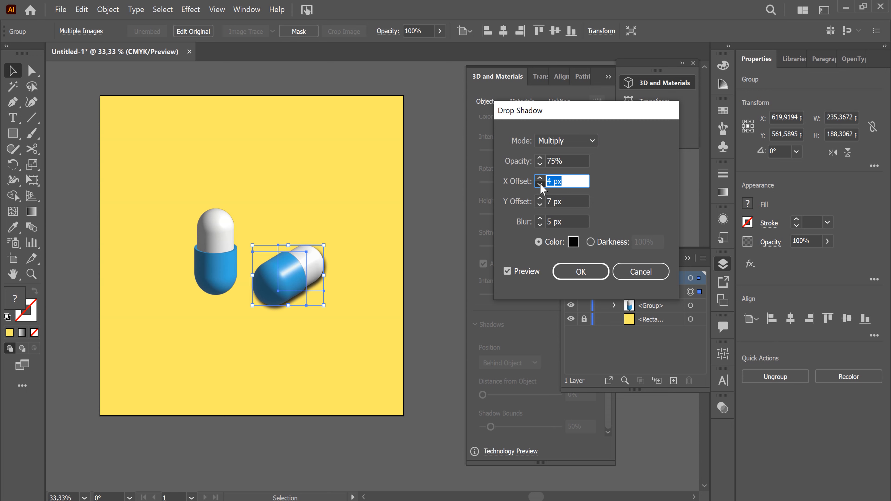
pyautogui.click(540, 184)
pyautogui.click(540, 184)
pyautogui.click(540, 184)
pyautogui.click(540, 184)
pyautogui.click(540, 184)
pyautogui.click(540, 184)
pyautogui.click(540, 184)
pyautogui.click(540, 184)
pyautogui.click(540, 184)
pyautogui.click(540, 184)
pyautogui.click(540, 184)
pyautogui.click(540, 184)
pyautogui.click(540, 184)
pyautogui.click(540, 184)
pyautogui.click(540, 184)
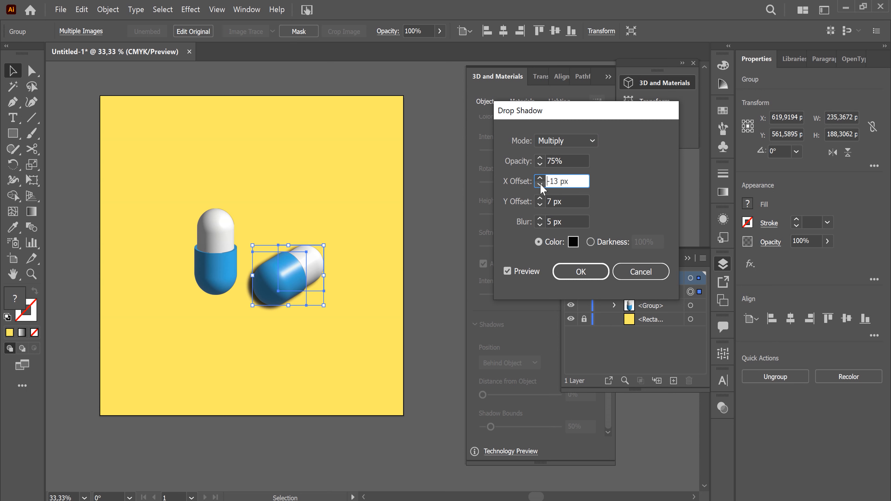
pyautogui.click(540, 184)
pyautogui.click(540, 184)
# Set the opacity of the tilted capsule's drop shadow to 60%
pyautogui.click(540, 163)
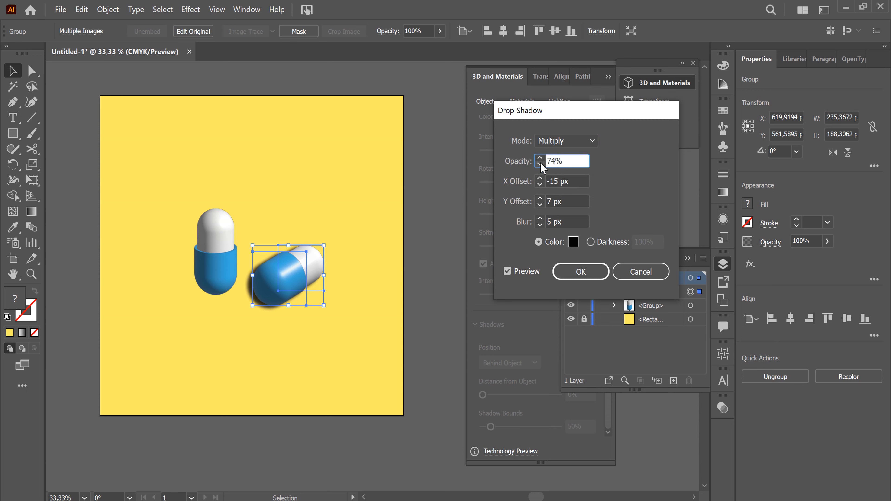
pyautogui.click(540, 164)
pyautogui.click(540, 163)
pyautogui.click(540, 163)
pyautogui.click(540, 164)
pyautogui.click(540, 164)
pyautogui.click(540, 163)
pyautogui.click(540, 164)
pyautogui.click(540, 163)
pyautogui.click(540, 164)
pyautogui.click(540, 164)
pyautogui.click(540, 164)
pyautogui.click(539, 164)
# Try a Y offset of 2 px for the tilted capsule's shadow, and set it to 14 px instead
pyautogui.click(540, 204)
pyautogui.click(540, 203)
pyautogui.click(540, 204)
pyautogui.click(540, 204)
pyautogui.click(540, 204)
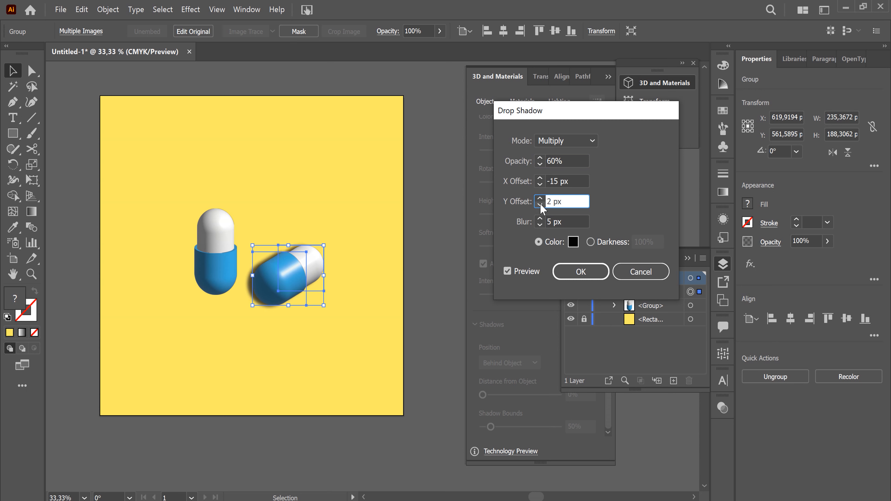
pyautogui.click(540, 199)
pyautogui.click(540, 199)
pyautogui.click(540, 198)
pyautogui.click(540, 198)
pyautogui.click(540, 198)
pyautogui.click(540, 199)
pyautogui.click(540, 198)
pyautogui.click(540, 199)
pyautogui.click(540, 198)
pyautogui.click(540, 198)
pyautogui.click(540, 199)
pyautogui.click(540, 199)
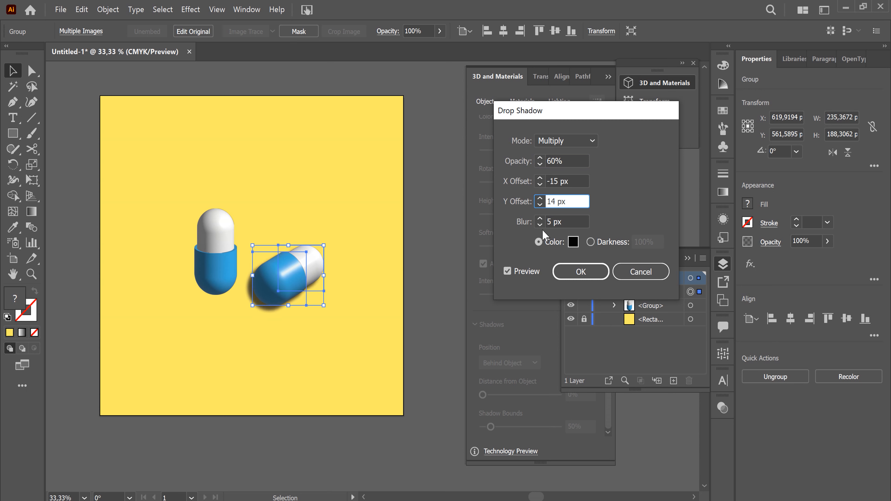
# Set the X offset of the tilted capsule's drop shadow to -29 px
pyautogui.click(540, 184)
pyautogui.click(540, 184)
pyautogui.click(540, 184)
pyautogui.click(540, 184)
pyautogui.click(540, 184)
pyautogui.click(539, 184)
pyautogui.click(540, 184)
pyautogui.click(540, 184)
pyautogui.click(539, 184)
pyautogui.click(540, 184)
pyautogui.click(540, 184)
pyautogui.click(540, 184)
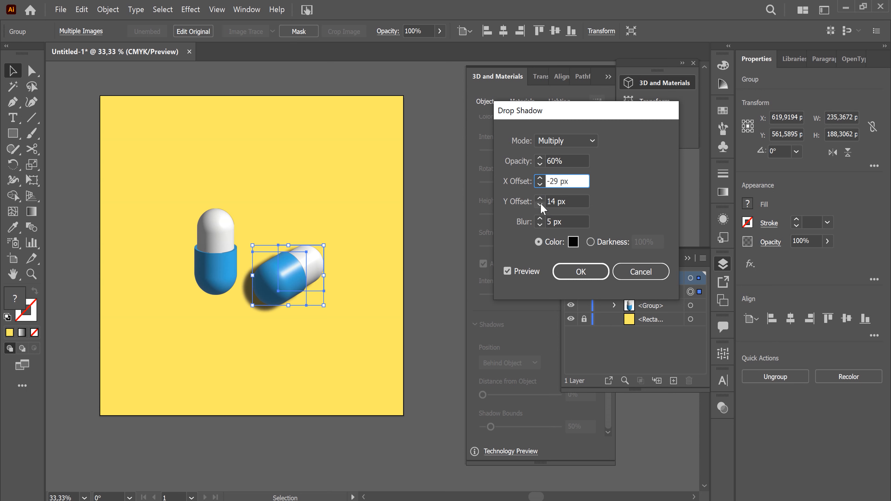
# Set the tilted capsule's shadow to a Y offset of 13 px and a blur of 7 px
pyautogui.click(540, 203)
pyautogui.click(540, 203)
pyautogui.click(541, 203)
pyautogui.click(540, 203)
pyautogui.click(540, 203)
pyautogui.click(540, 204)
pyautogui.click(541, 203)
pyautogui.click(540, 204)
pyautogui.click(540, 198)
pyautogui.click(540, 198)
pyautogui.click(540, 198)
pyautogui.click(540, 199)
pyautogui.click(540, 199)
pyautogui.click(540, 198)
pyautogui.click(540, 198)
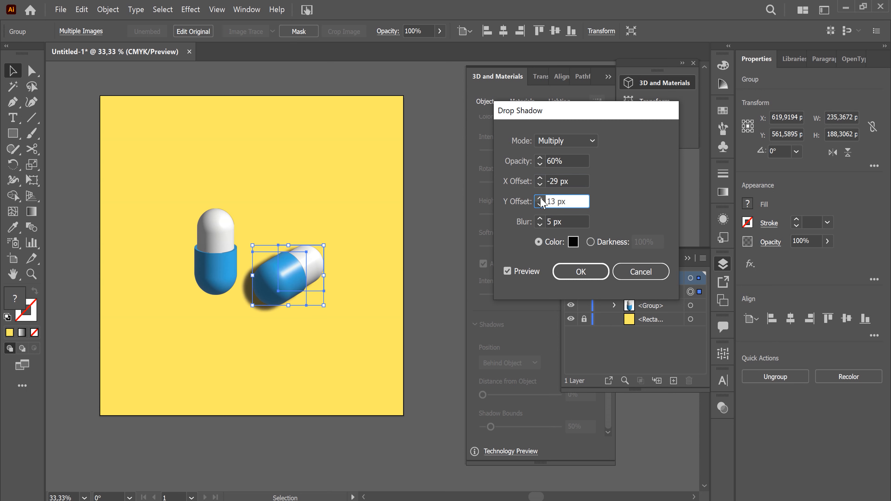
pyautogui.click(540, 219)
pyautogui.click(540, 219)
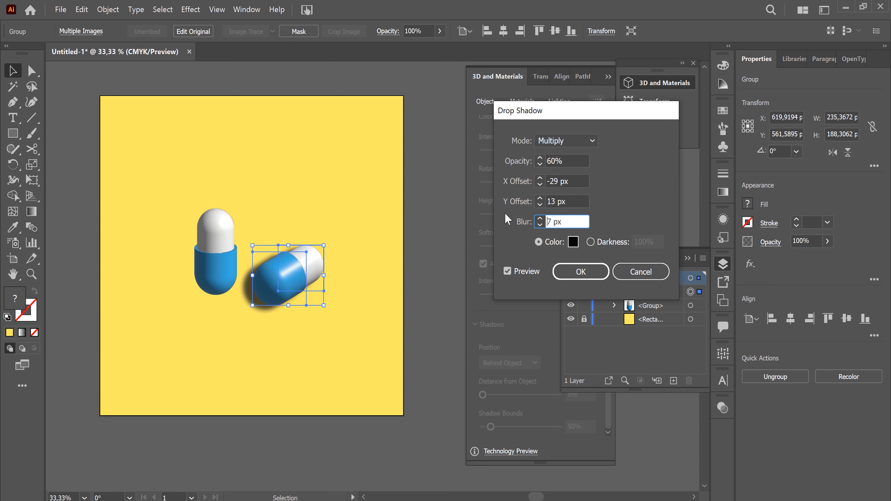
# Set the X offset of the tilted capsule's drop shadow to -48 px
pyautogui.click(540, 185)
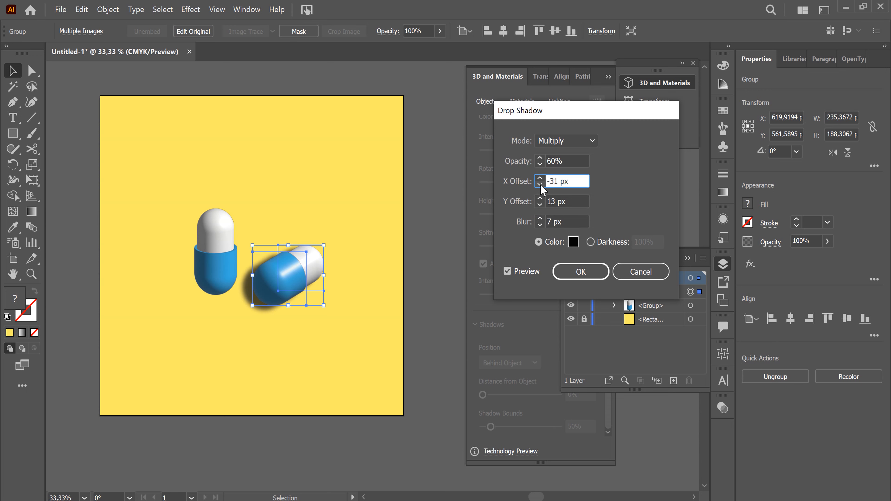
pyautogui.click(540, 184)
pyautogui.click(540, 185)
pyautogui.click(540, 185)
pyautogui.click(540, 185)
pyautogui.click(540, 184)
pyautogui.click(540, 185)
pyautogui.click(540, 185)
pyautogui.click(540, 185)
pyautogui.click(540, 184)
pyautogui.click(540, 185)
pyautogui.click(540, 184)
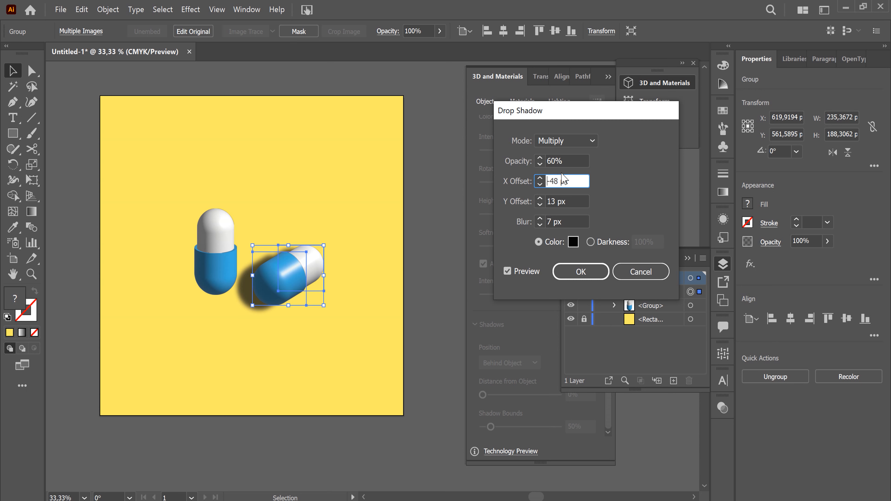
# Set the shadow's opacity to 40%, apply the effect to the tilted capsule and deselect it
pyautogui.click(540, 164)
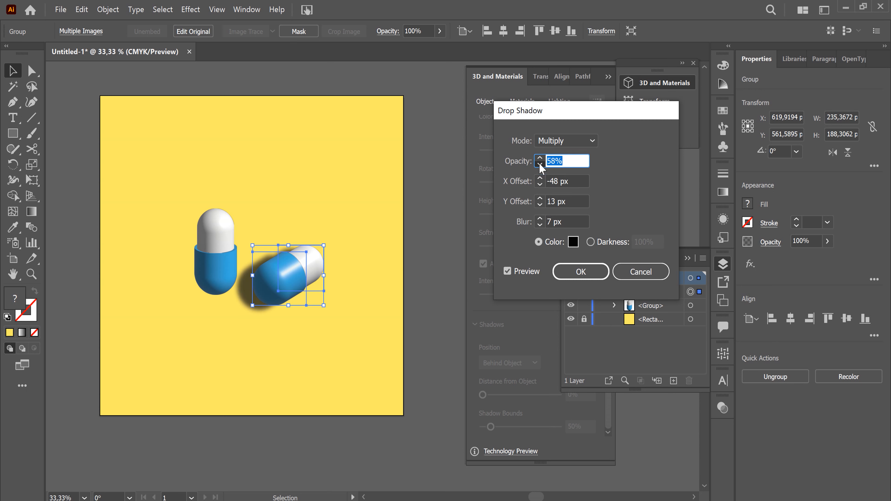
pyautogui.click(540, 164)
pyautogui.moveTo(566, 161); pyautogui.dragTo(542, 163)
pyautogui.write('40')
pyautogui.press('Return')
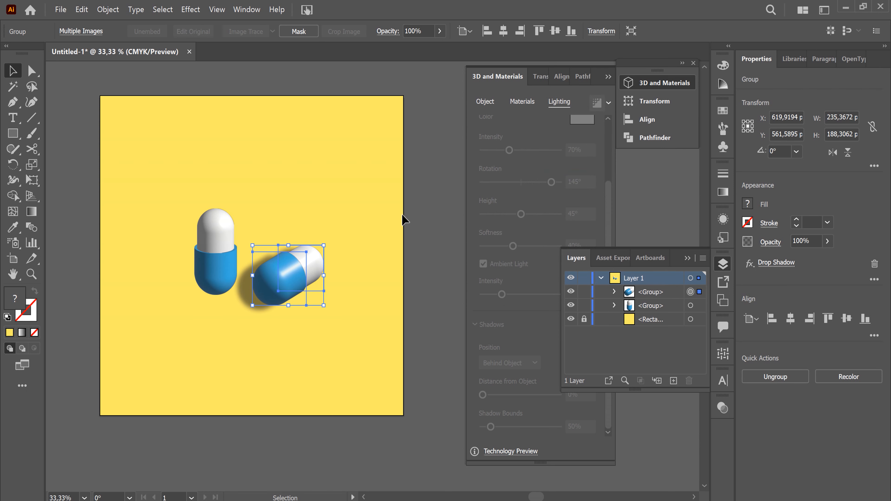
pyautogui.click(422, 271)
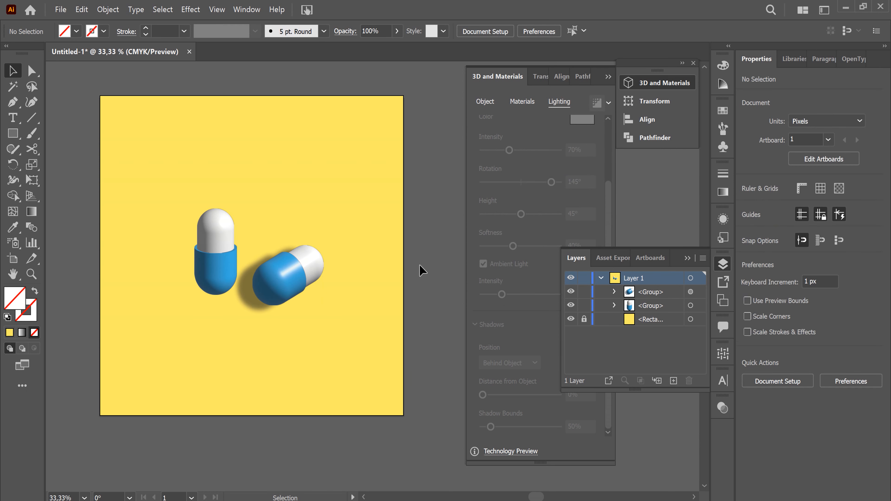
# Apply a drop shadow to the upright capsule group with 40% opacity, X offset -48 px, Y offset 13 px and 7 px blur
pyautogui.click(209, 262)
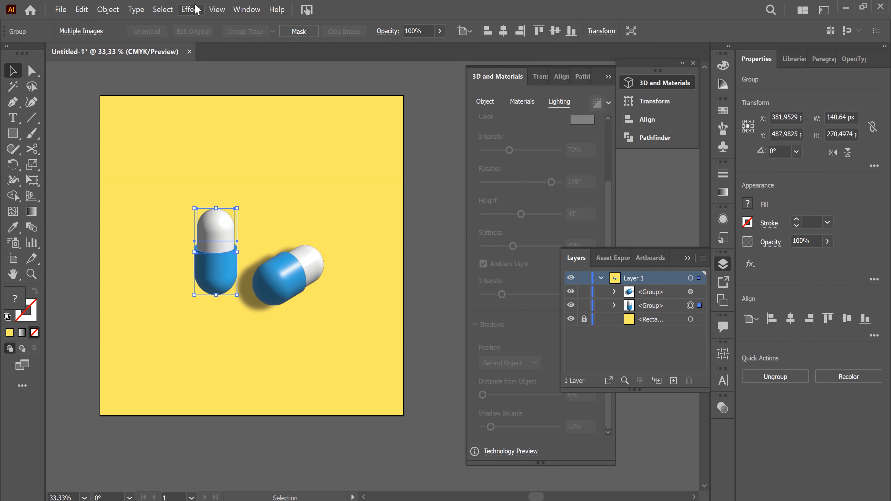
pyautogui.click(190, 10)
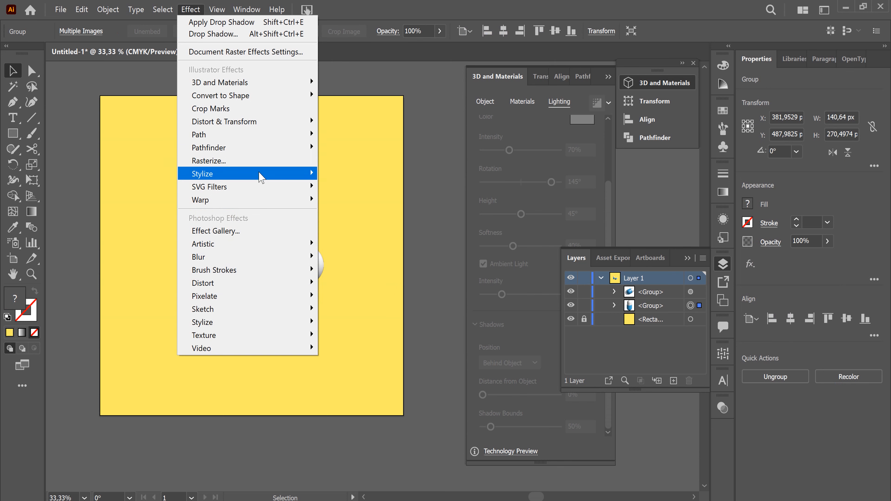
pyautogui.moveTo(304, 174)
pyautogui.click(352, 175)
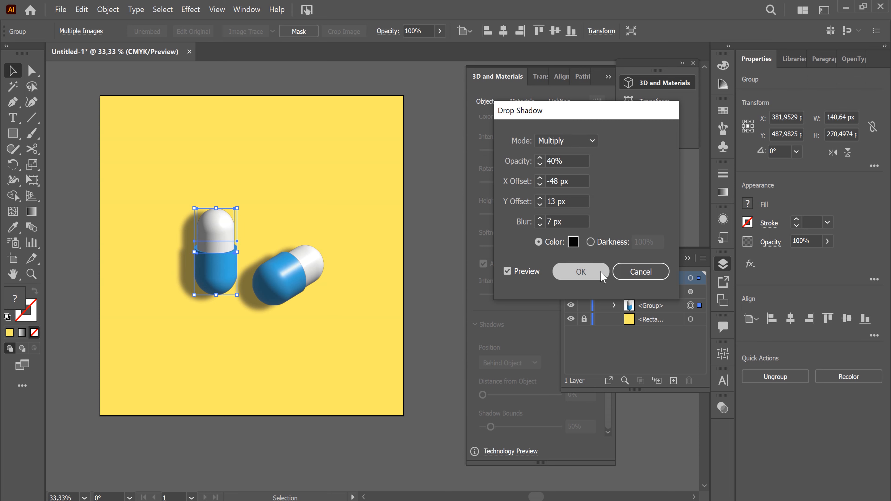
pyautogui.click(581, 272)
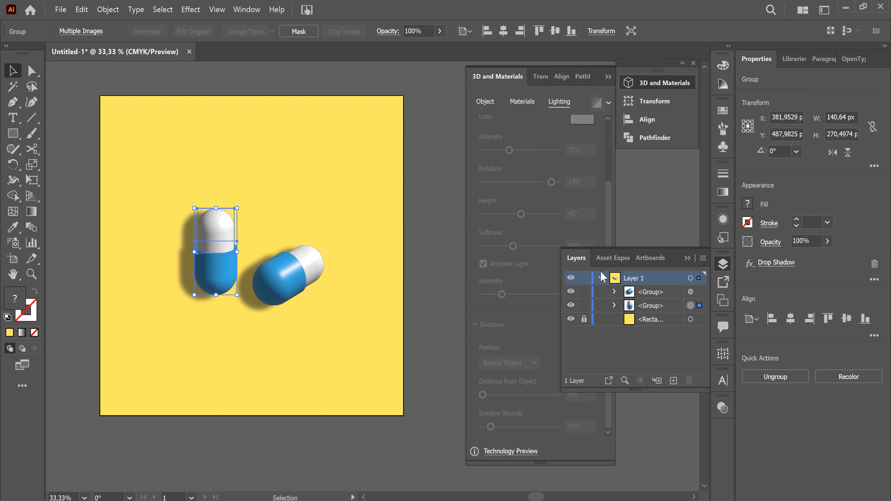
pyautogui.click(436, 205)
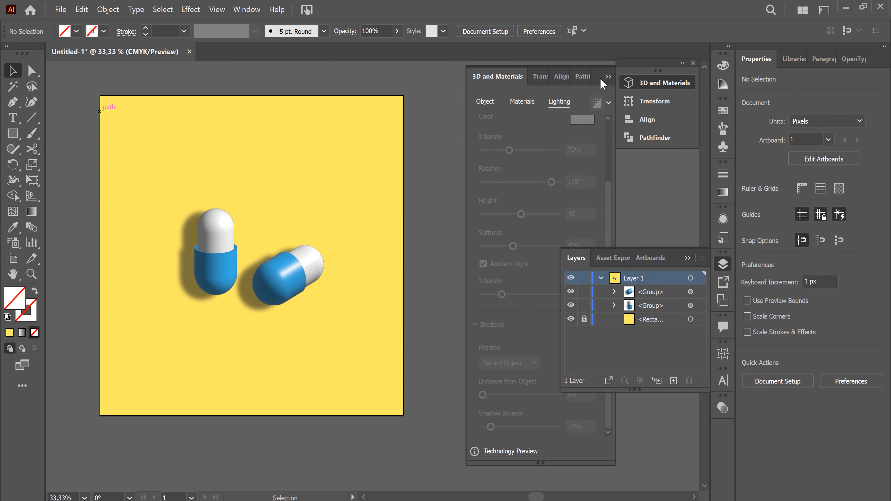
# Clear the 3D and Materials and Layers panels out of the way to examine the finished capsule artwork
pyautogui.click(608, 77)
pyautogui.click(687, 258)
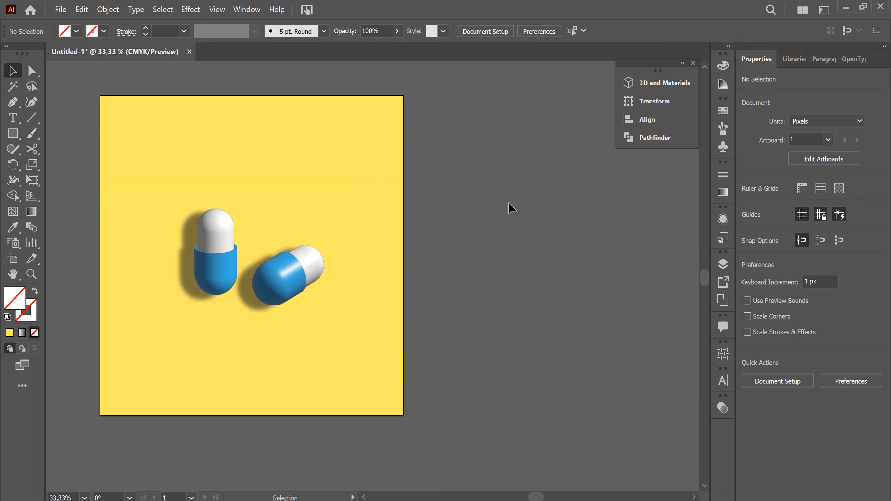
pyautogui.press('space')
pyautogui.moveTo(579, 243); pyautogui.dragTo(762, 245)
pyautogui.moveTo(676, 243); pyautogui.dragTo(622, 255)
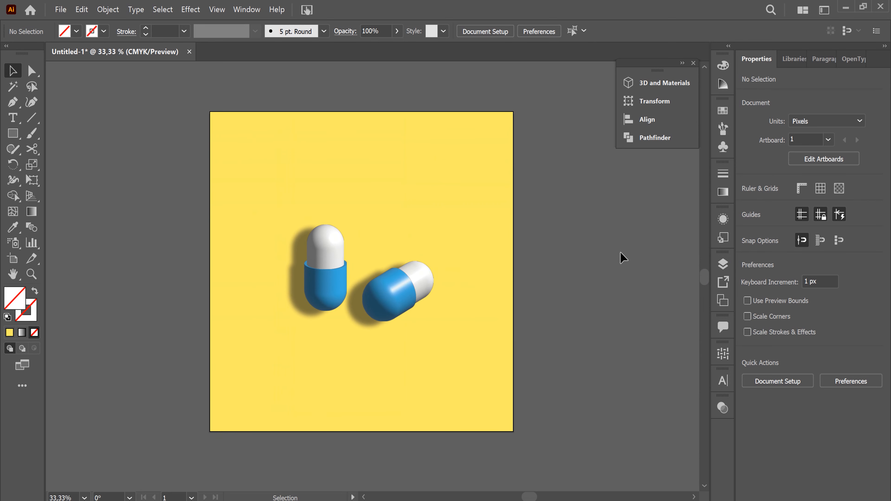